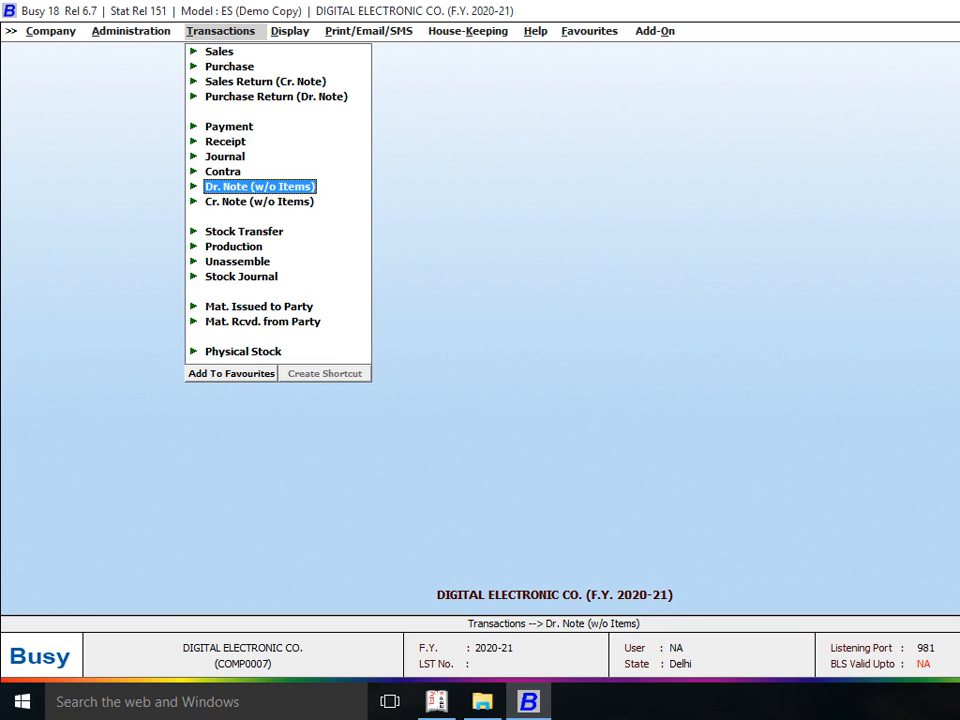
key("Down")
key("Up")
key("Down")
key("Up")
key("Down")
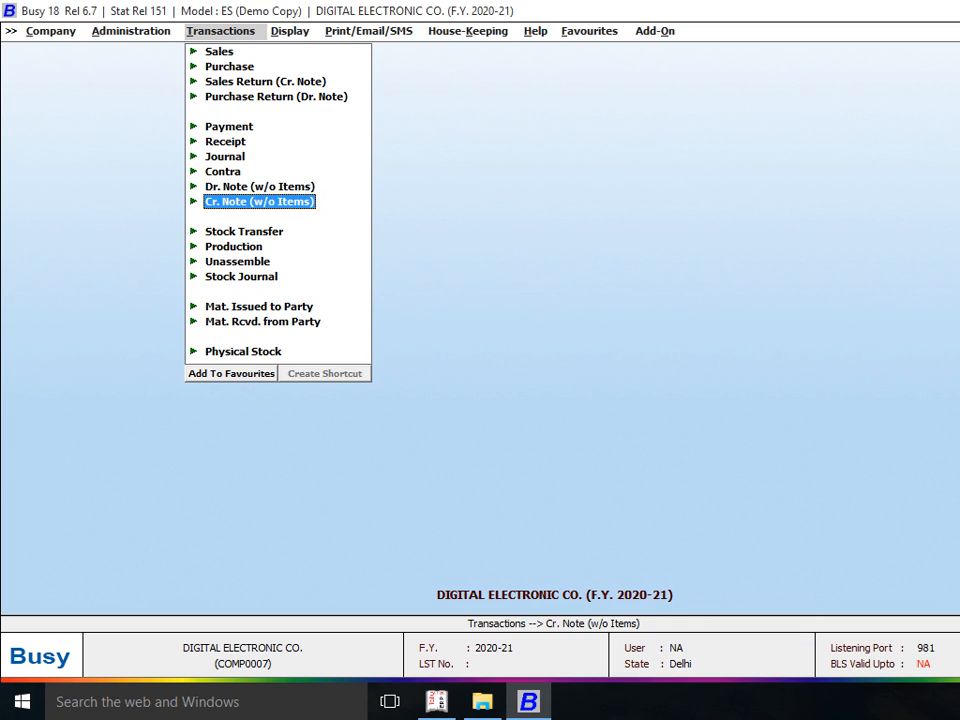
- Start a new purchase voucher in the Main series dated 08-04-2020 and give it voucher number 100
key("Up")
key("Up")
key("Up")
key("Up")
key("Up")
key("Up")
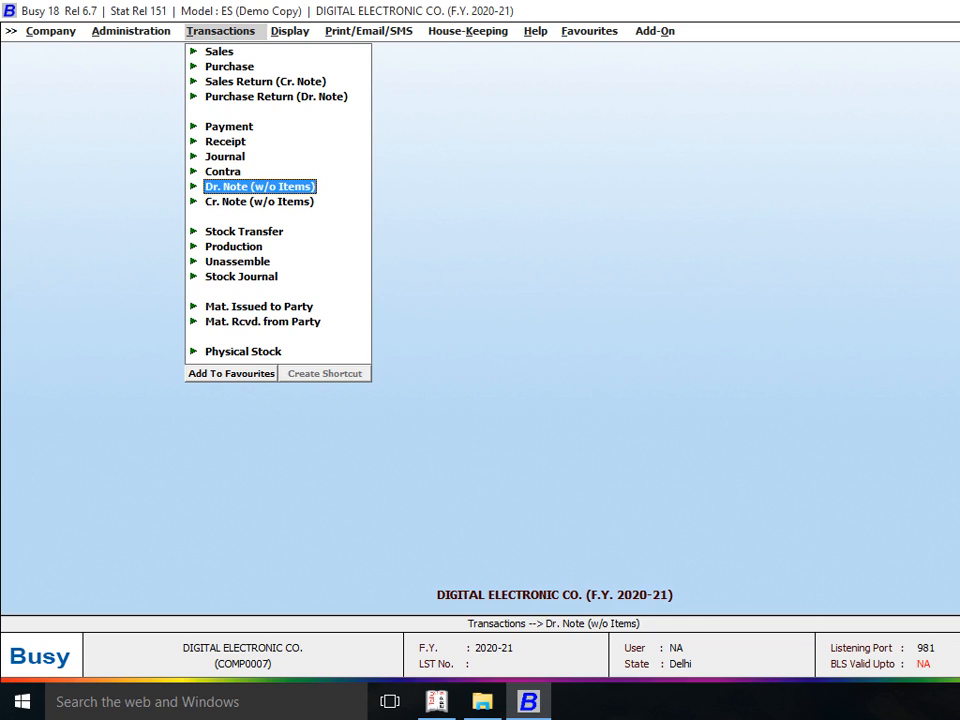
key("Up")
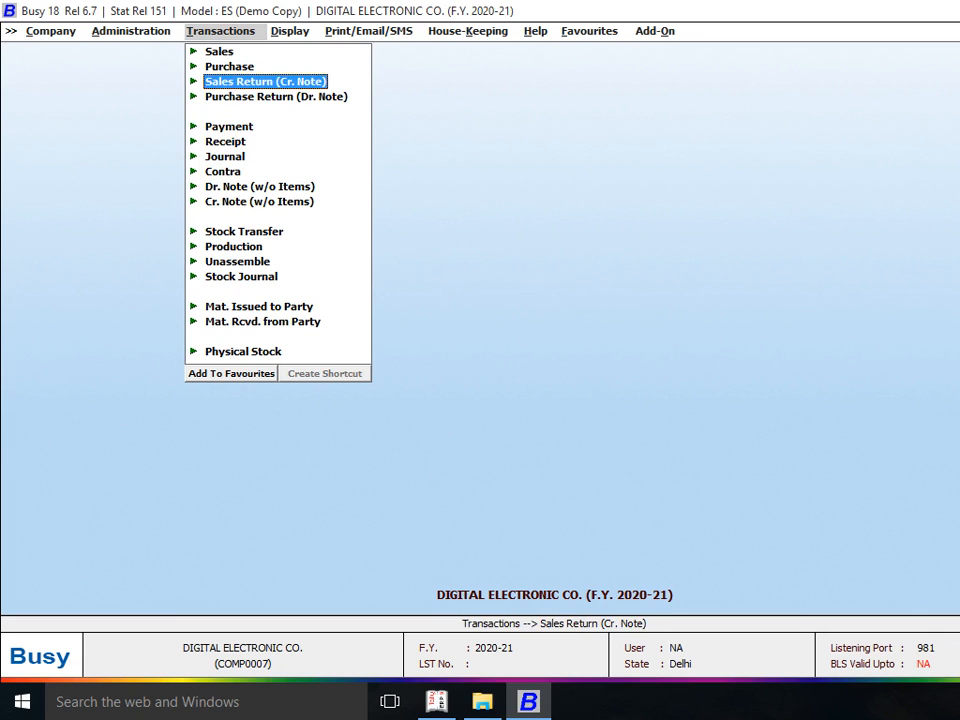
key("Up")
key("Return")
key("Return")
key("Return")
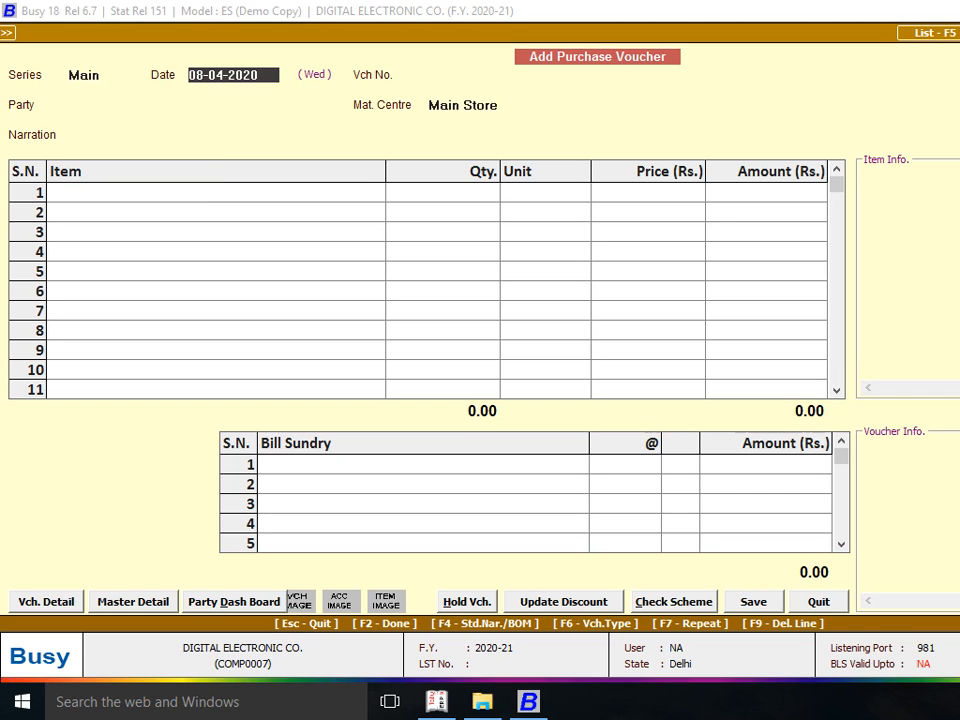
key("Escape")
key("Return")
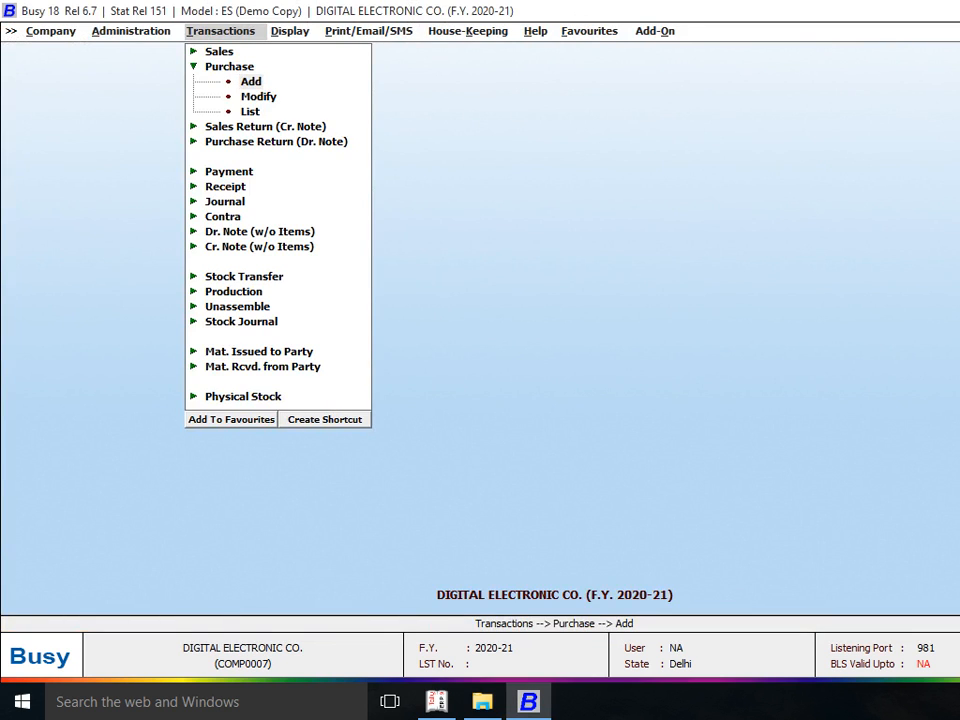
key("Return")
key("Return")
key("Return")
type("100")
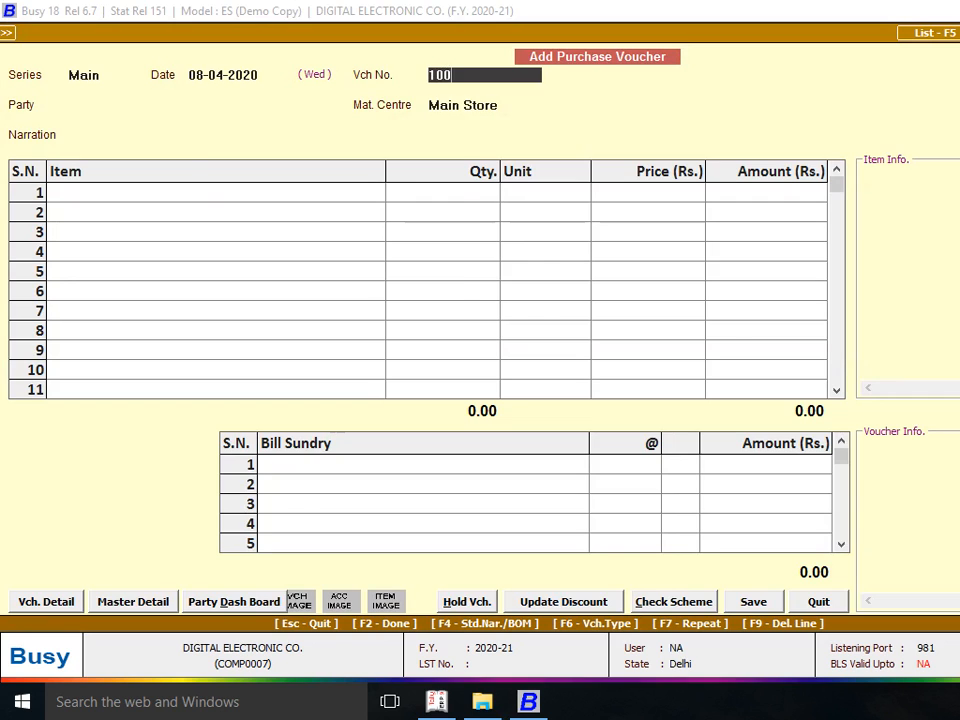
key("Return")
- Set the party to BHARAT ELECTRONIC LTD and add 10 Pcs. of DIGITAL CAMERA at Rs. 20,000 each
key("Down")
key("Return")
key("Return")
key("Return")
key("Return")
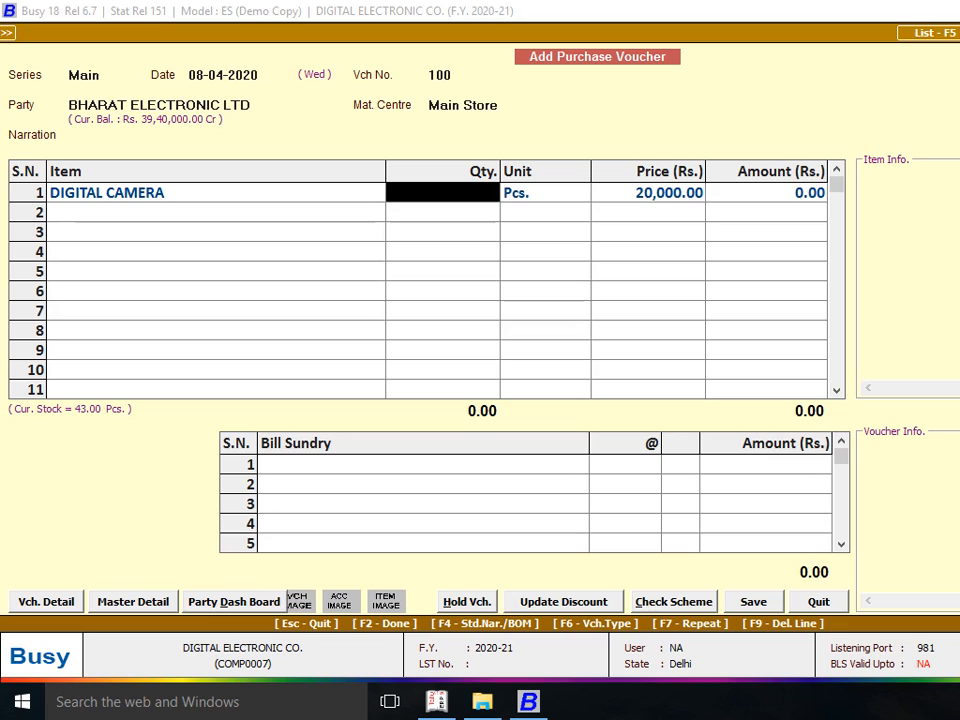
type("10")
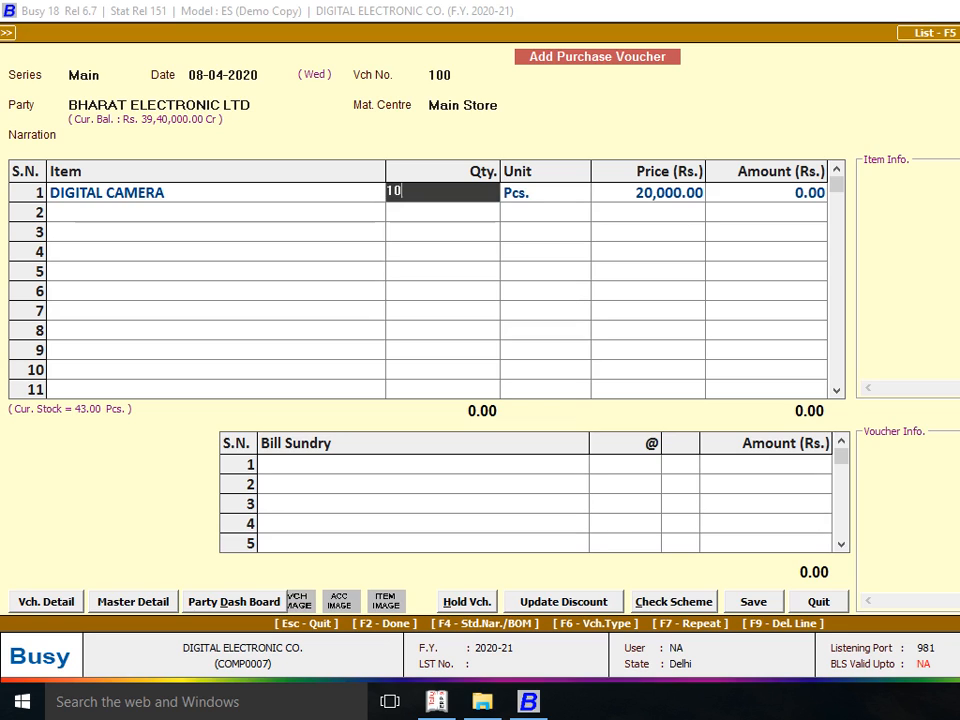
key("Return")
key("Return")
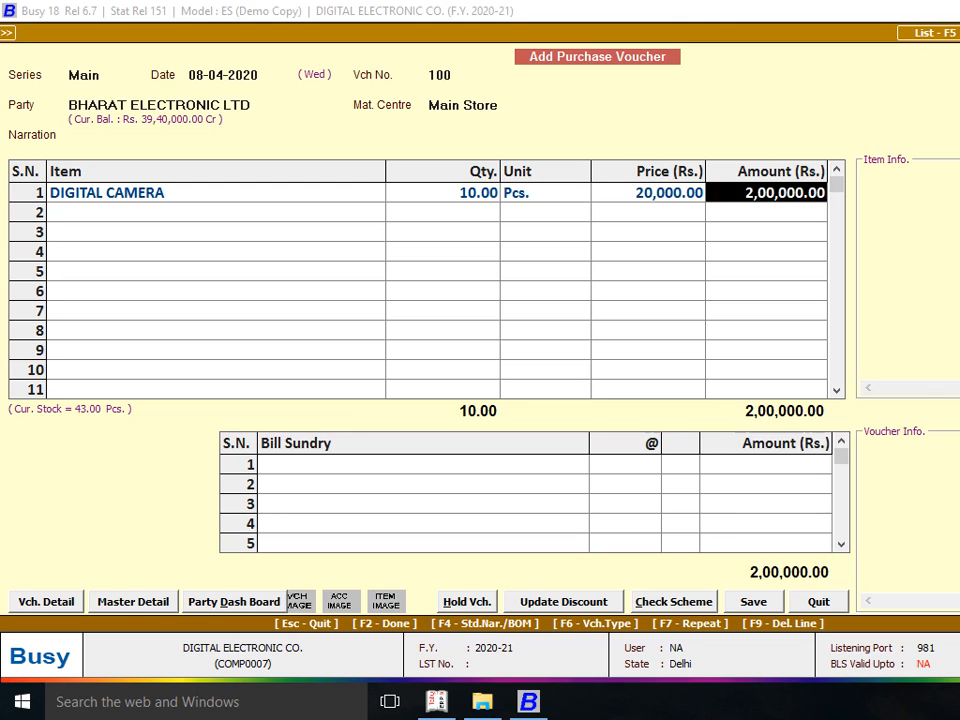
key("Return")
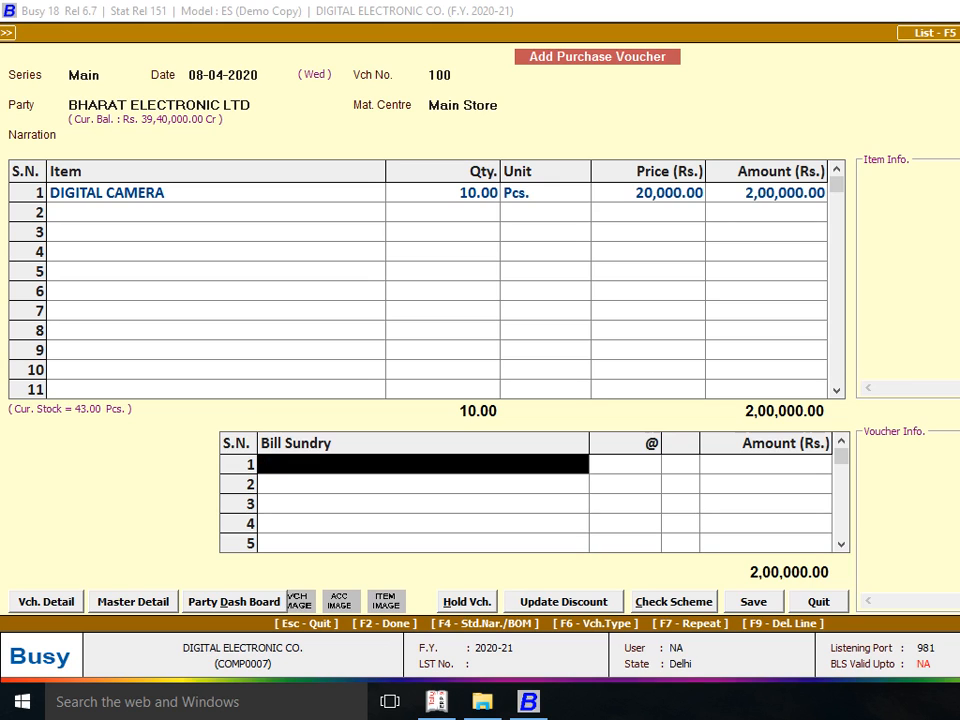
- Save the purchase voucher and leave purchase entry
key("F2")
key("F2")
key("F2")
key("Return")
key("Escape")
key("Escape")
key("Escape")
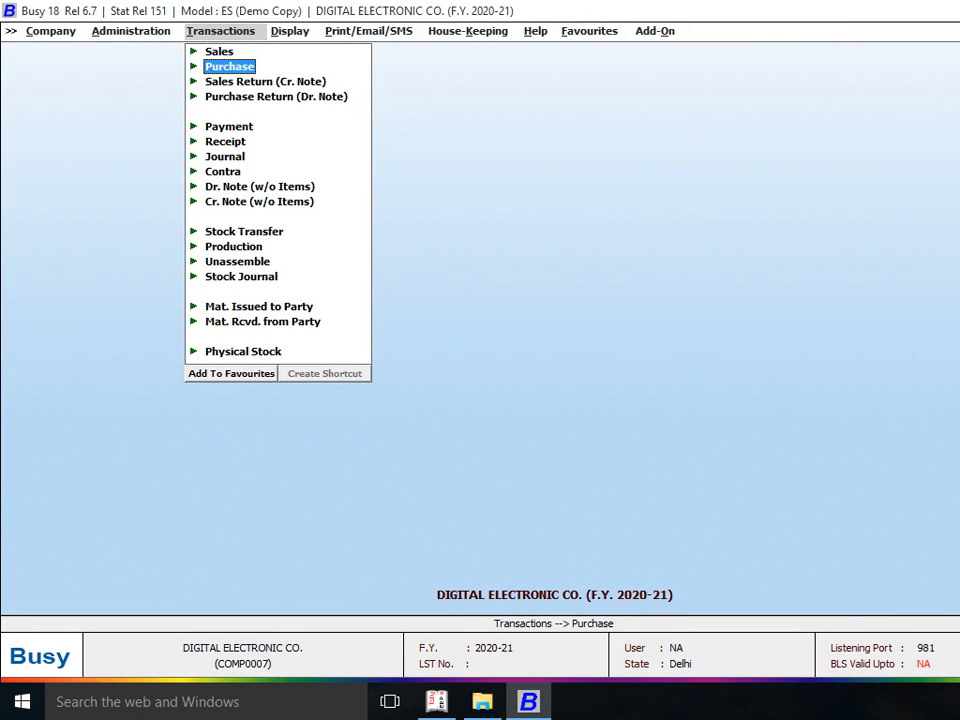
key("Left")
key("Right")
key("Down")
key("Down")
key("Down")
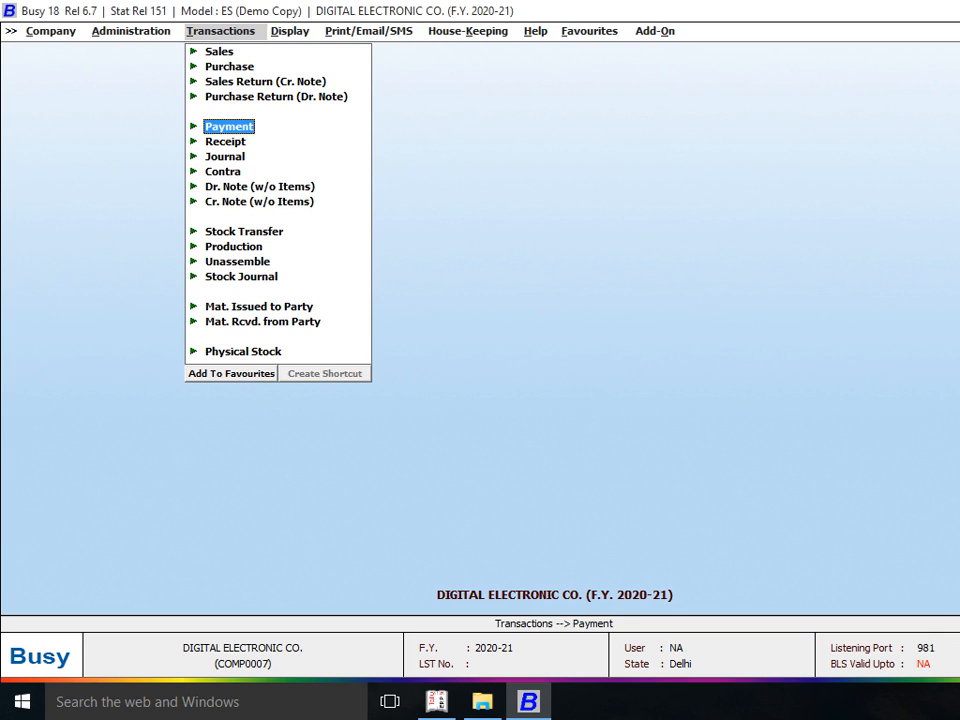
key("Down")
key("Down")
key("Down")
key("Up")
key("Down")
key("Down")
key("Up")
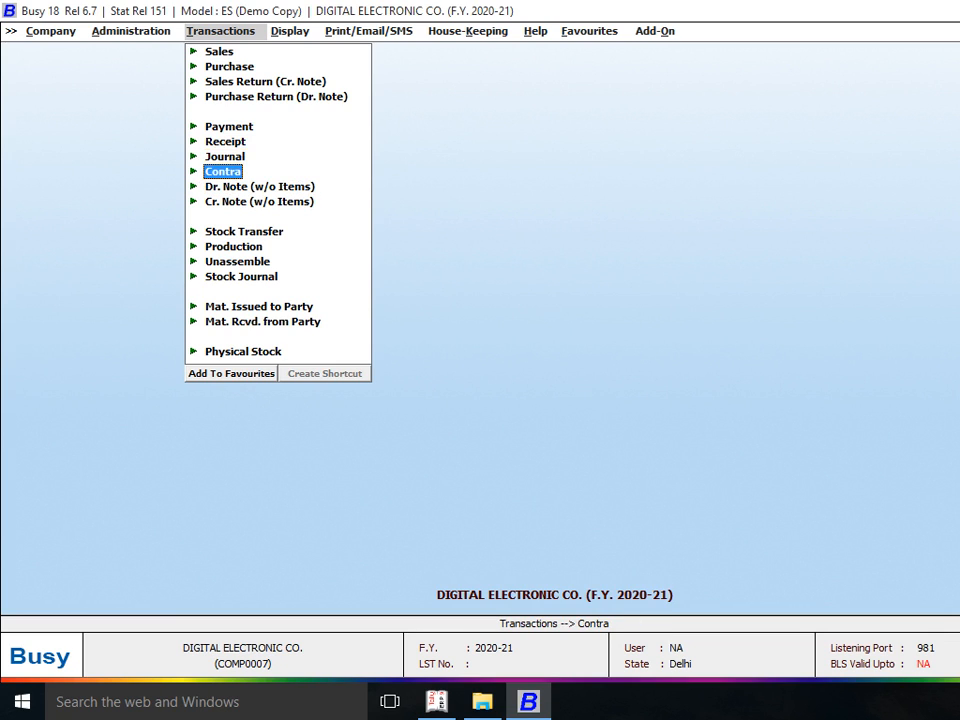
key("Up")
key("Down")
key("Down")
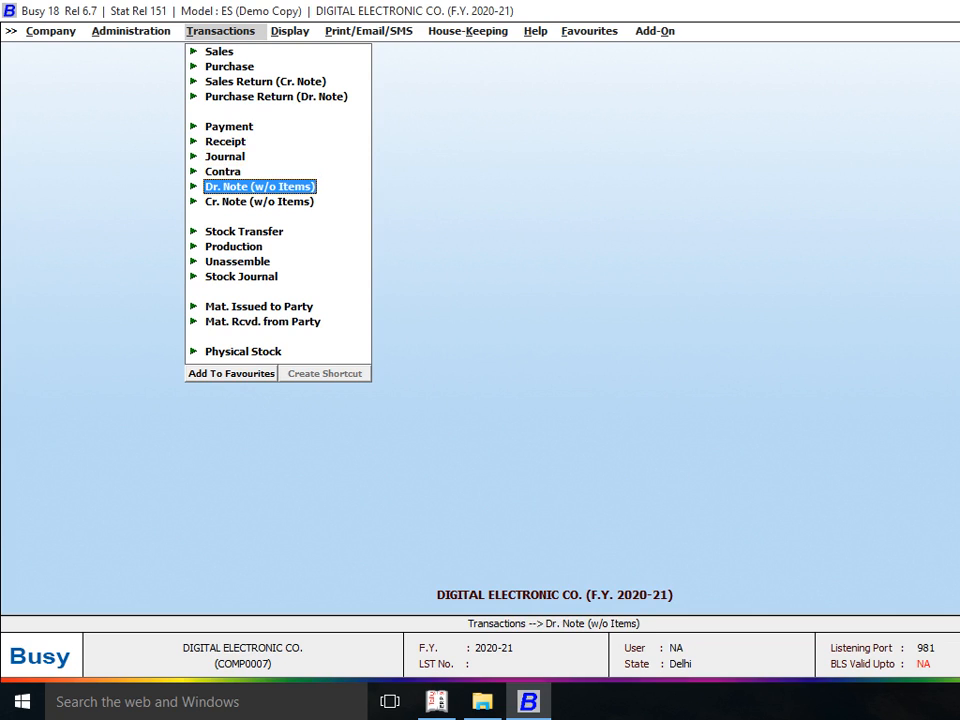
key("Up")
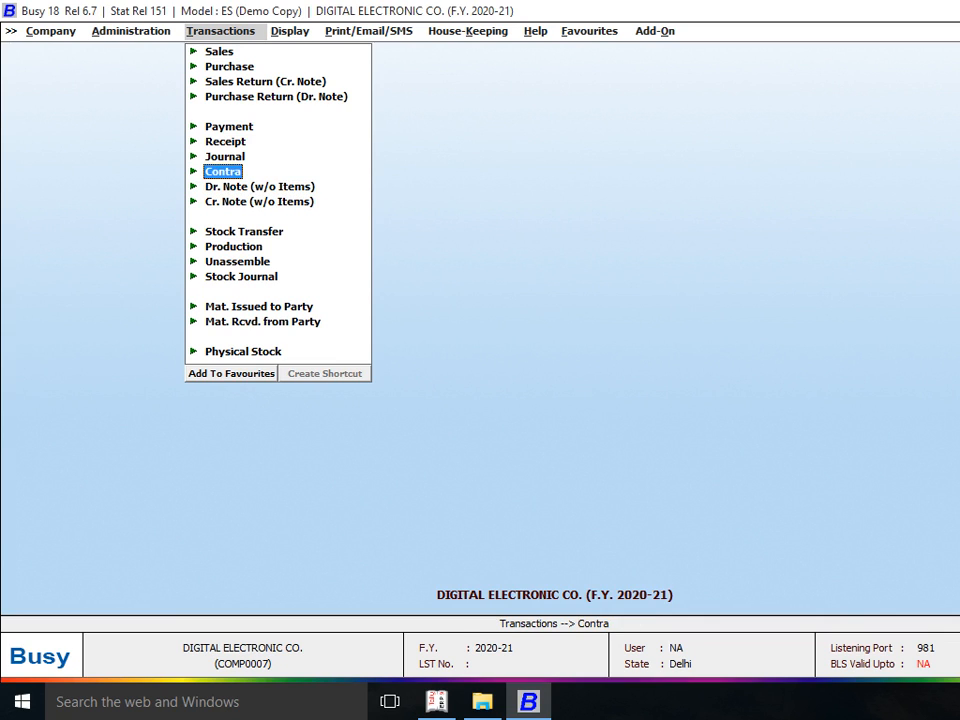
key("Up")
key("Down")
- Start a new debit note without items in the Main series, stopping at its date
key("Return")
key("Up")
key("Left")
key("Down")
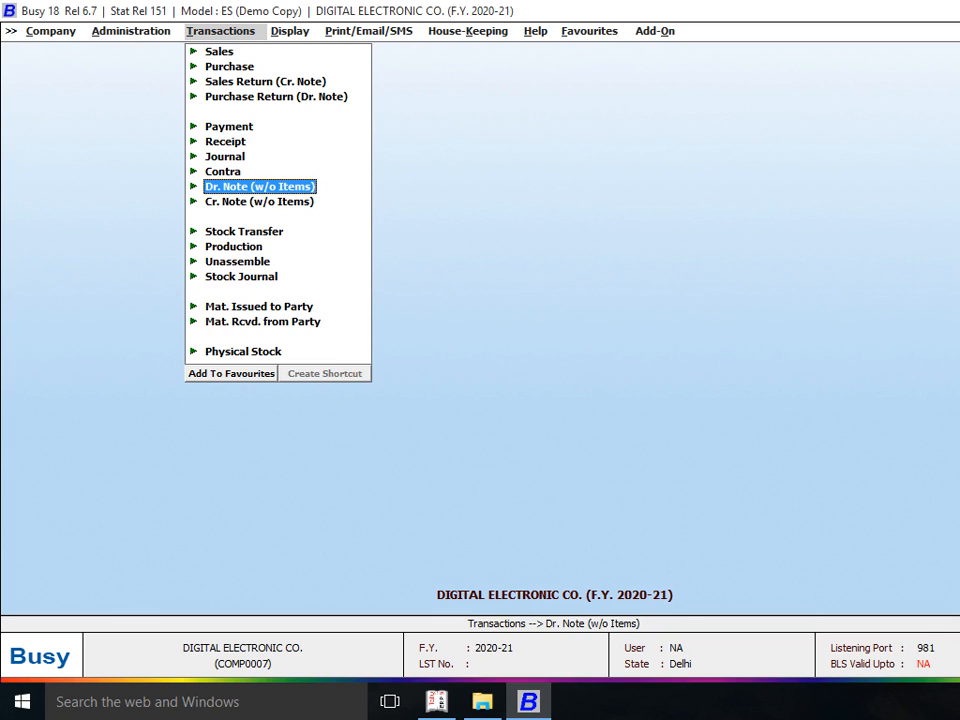
key("Return")
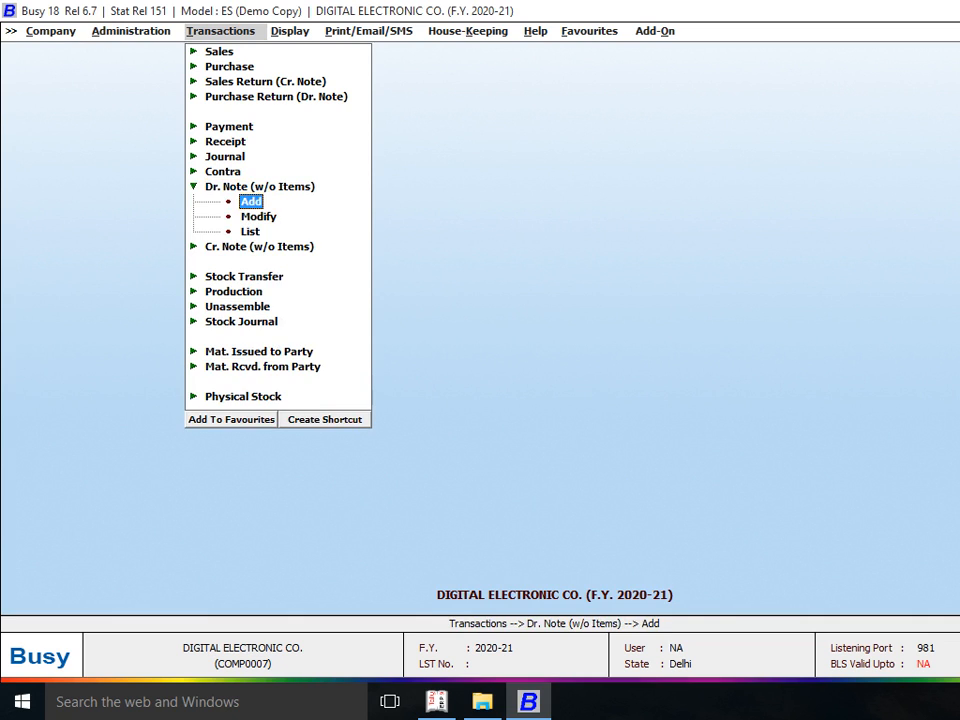
key("Return")
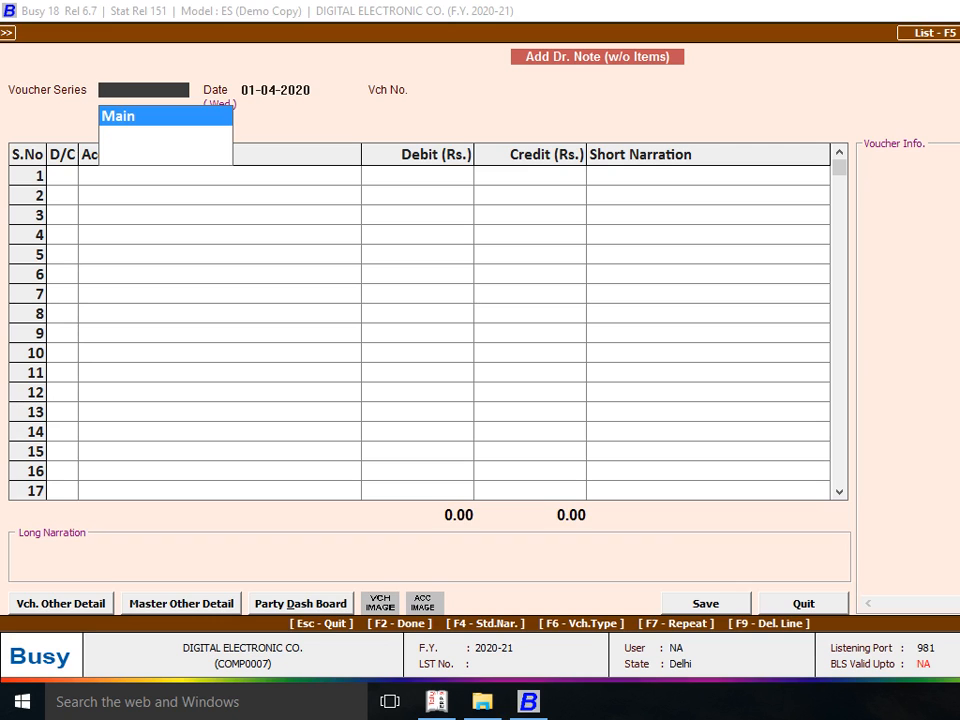
key("Return")
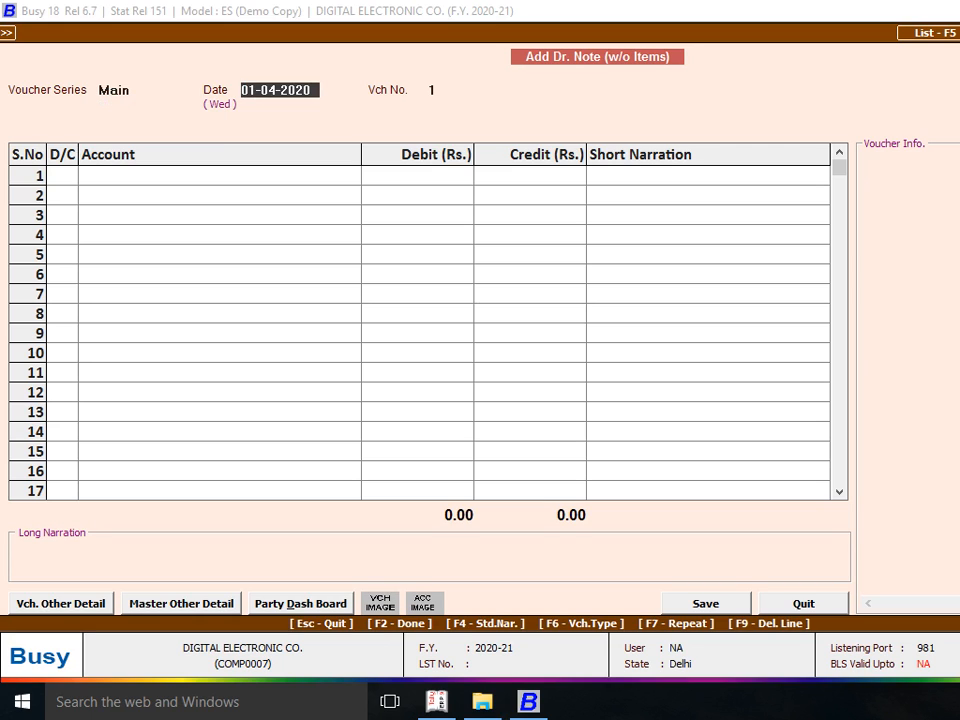
key("Return")
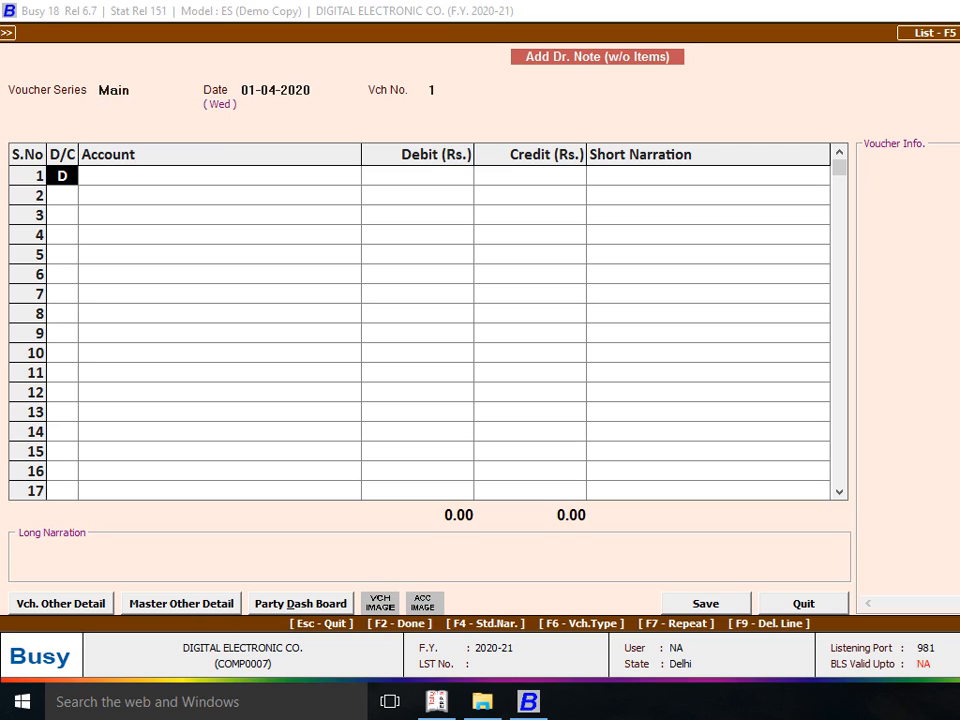
key("Escape")
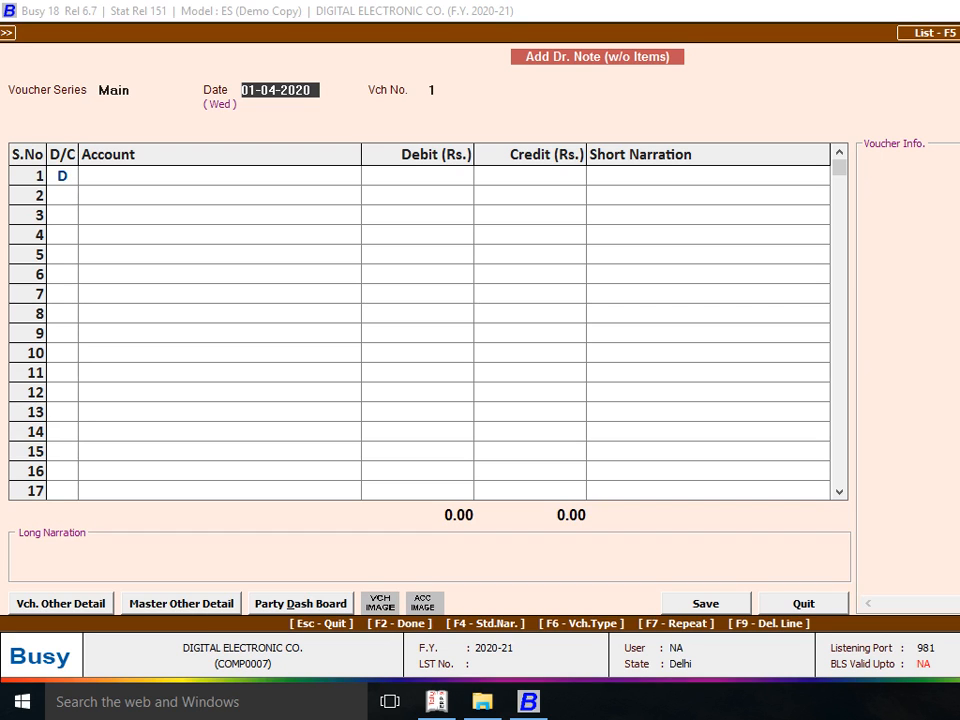
- Look up the purchase with bill number 100 in the BHARAT ELECTRONIC LTD account ledger to check its date
key("alt+l")
type("BHARA")
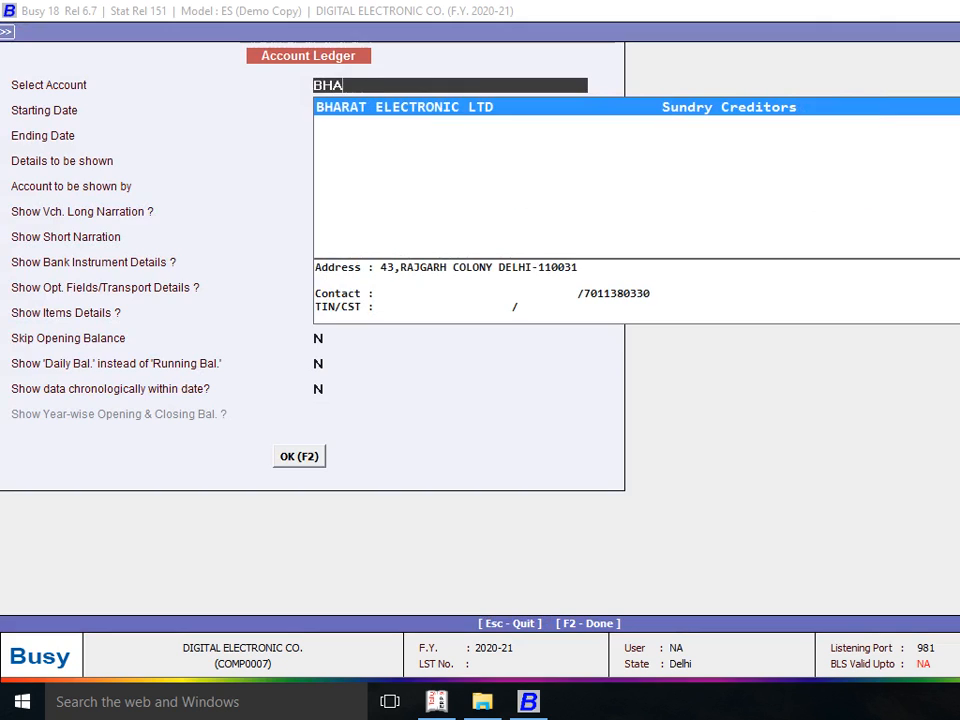
key("Return")
key("F2")
key("Down")
key("Down")
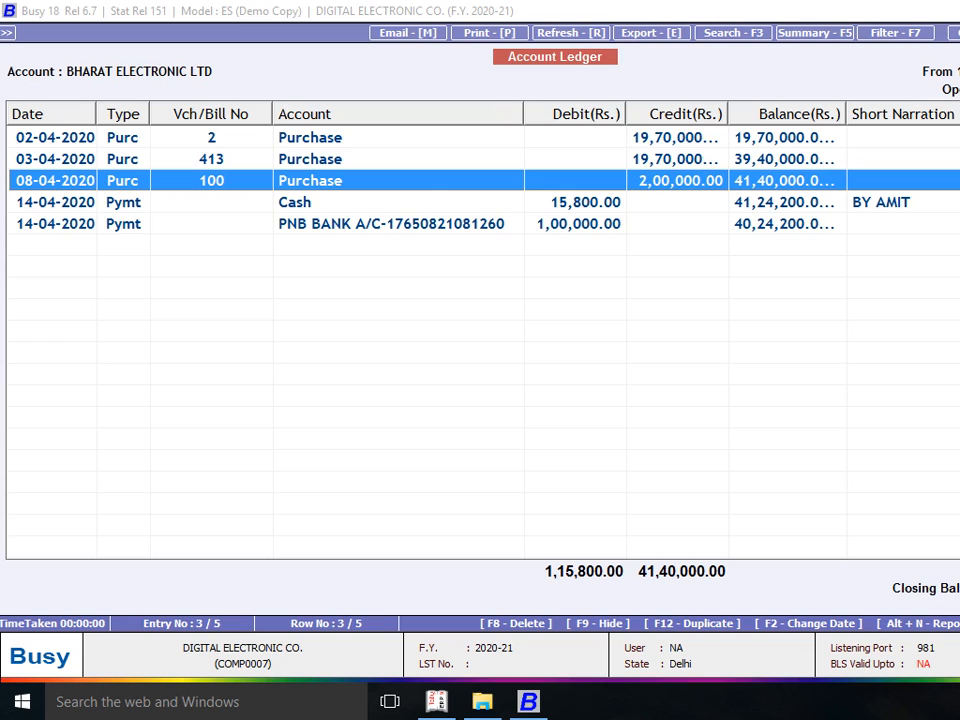
key("Escape")
- Set the debit note's date to 08-04-2020 and keep the first row as a debit entry
type("08")
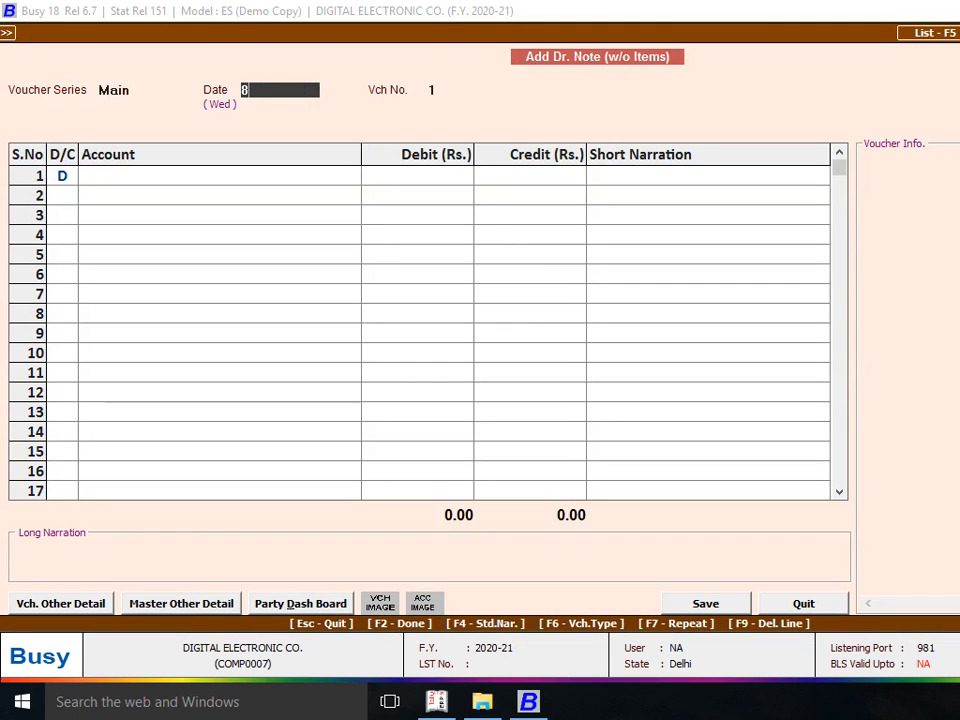
key("Return")
key("Return")
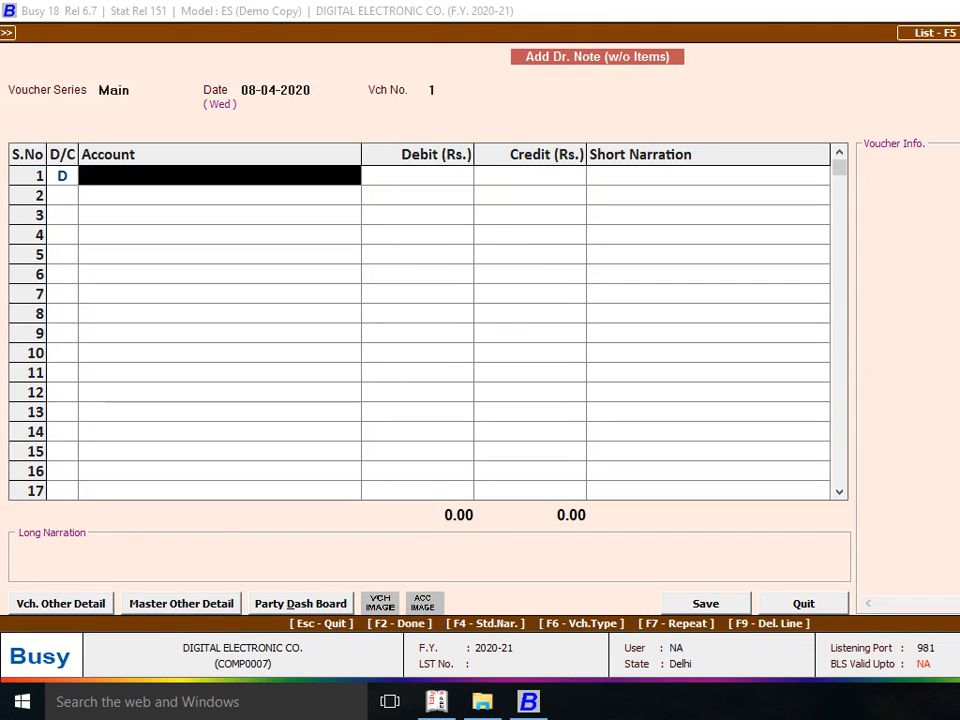
- Debit BHARAT ELECTRONIC LTD with Rs. 10,000 in the first row and make the second row a credit entry
type("BHARA")
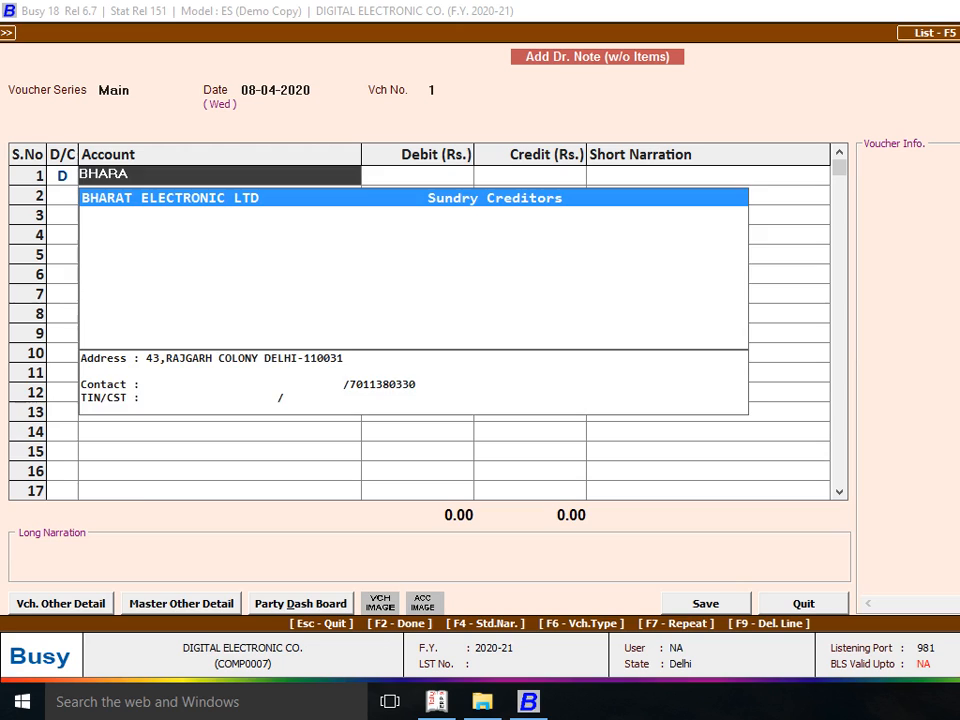
key("Return")
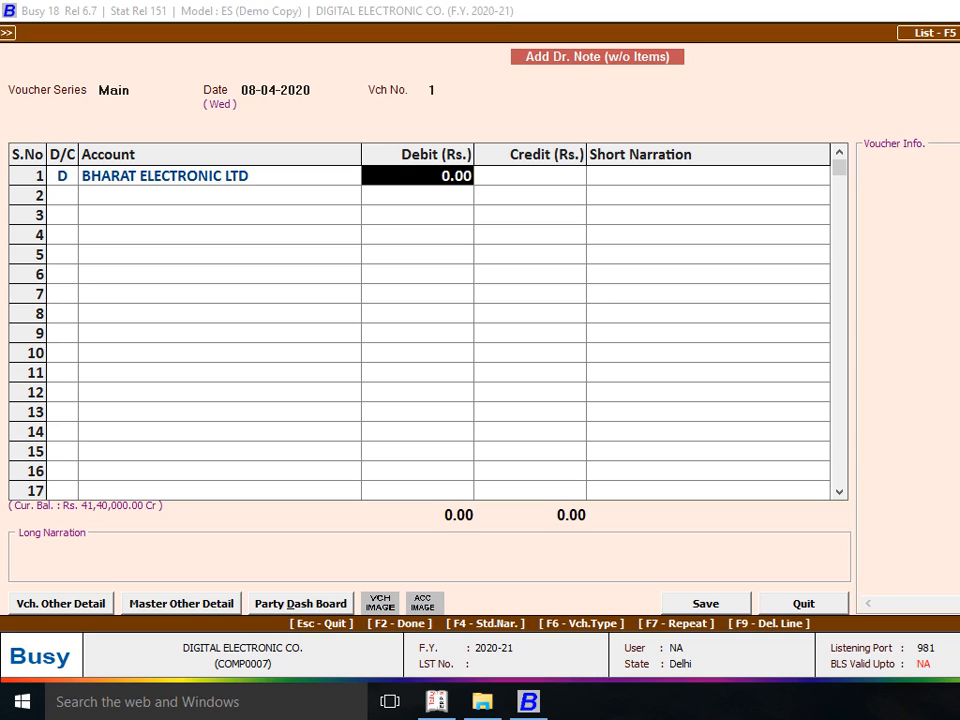
type("10000")
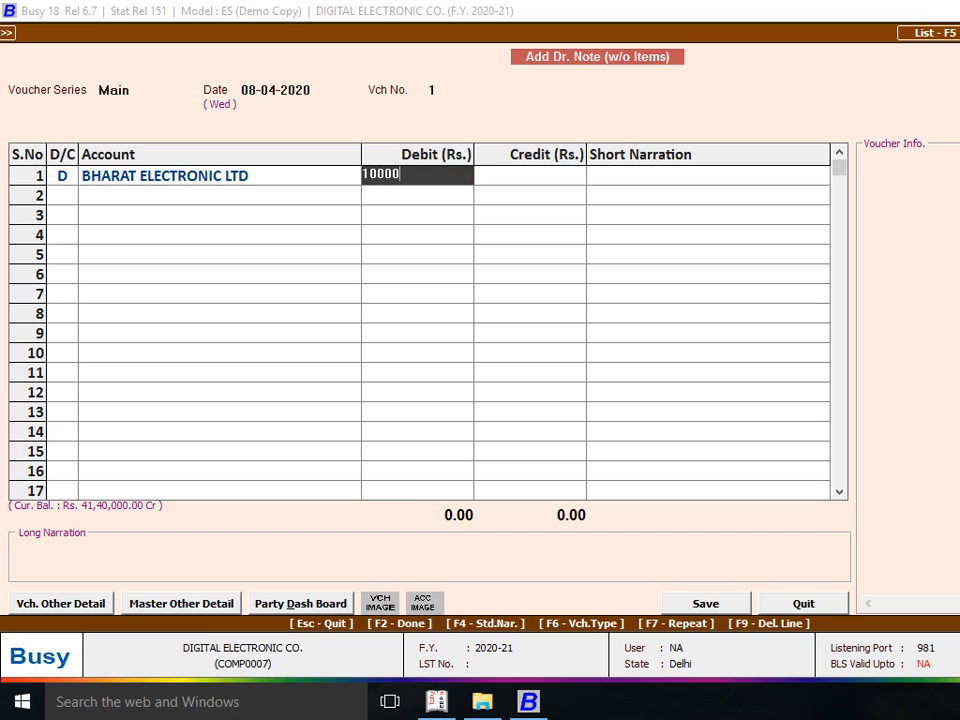
key("Return")
key("Return")
key("Return")
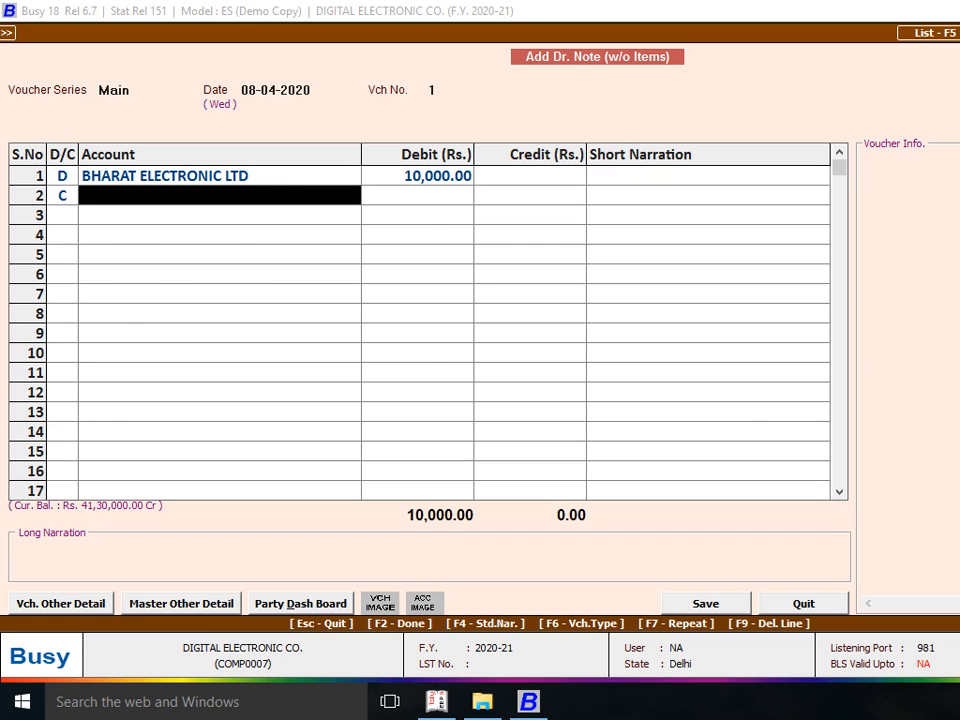
- Create a new account master named DEBIT NOTE A/C under the Purchase group for the credit row
key("F3")
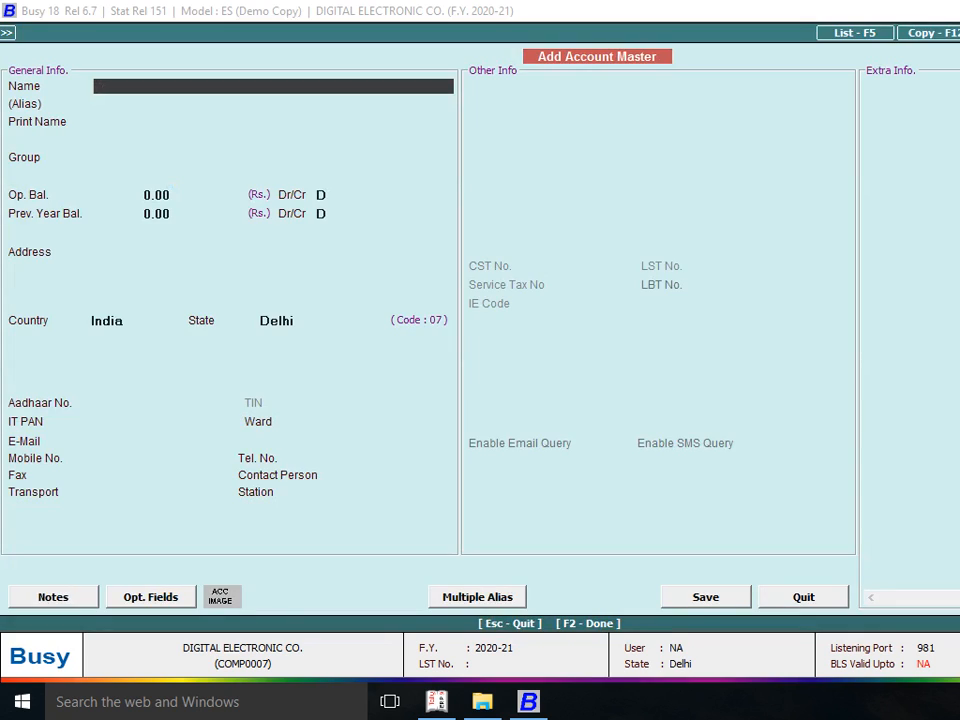
type("DEBIT NOTE")
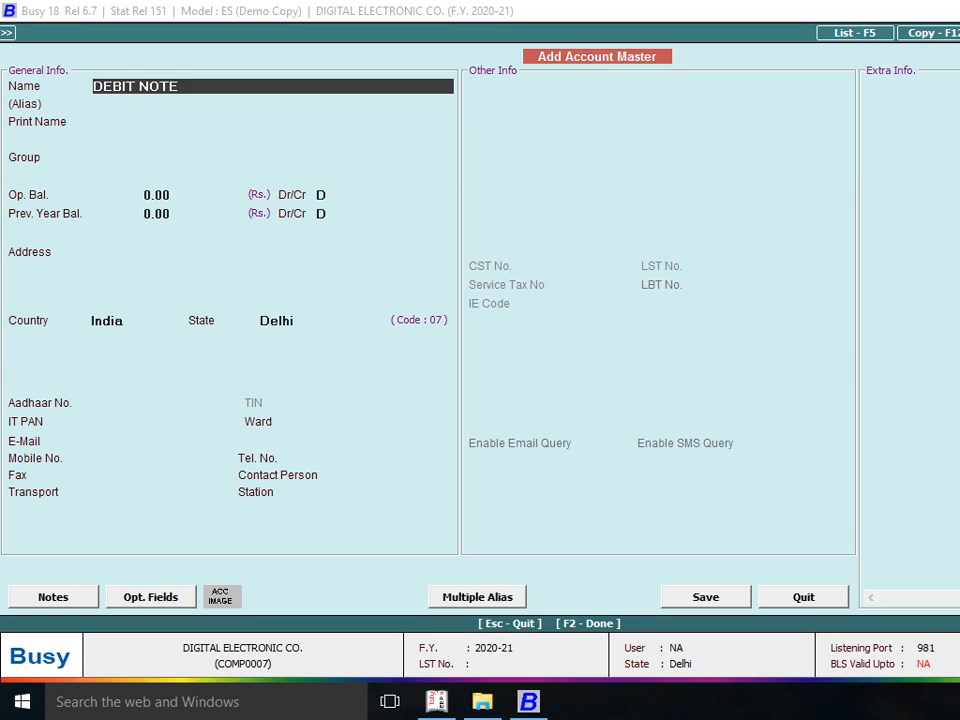
type(" A/C")
key("Return")
key("Return")
key("Return")
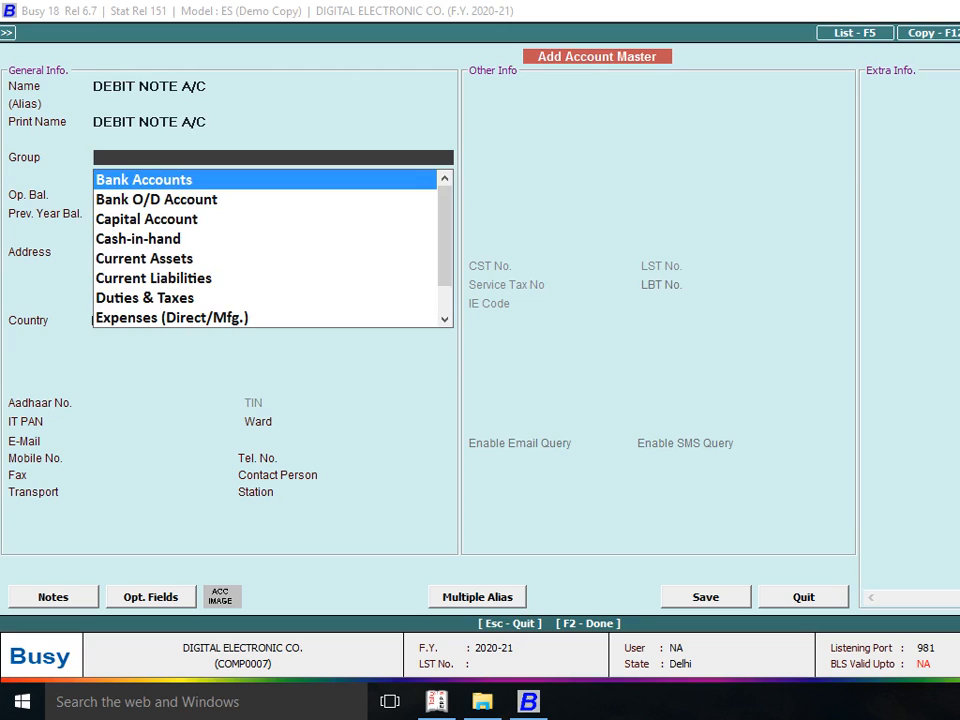
type("PUR")
key("Return")
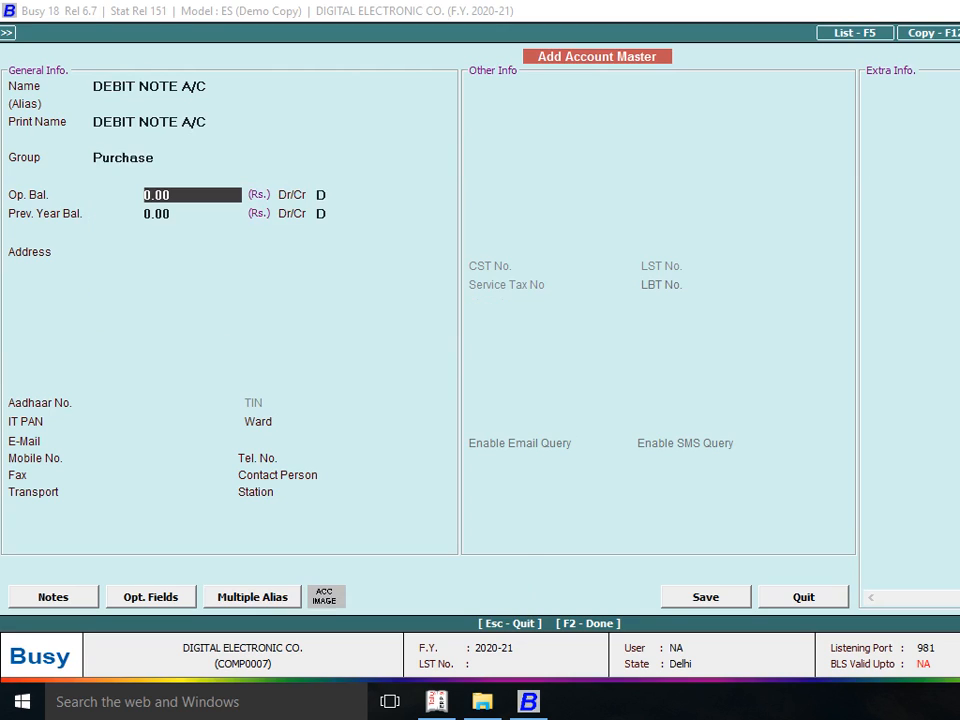
- Set the opening and previous year balances of DEBIT NOTE A/C to credit and save the account master
key("Return")
key("Return")
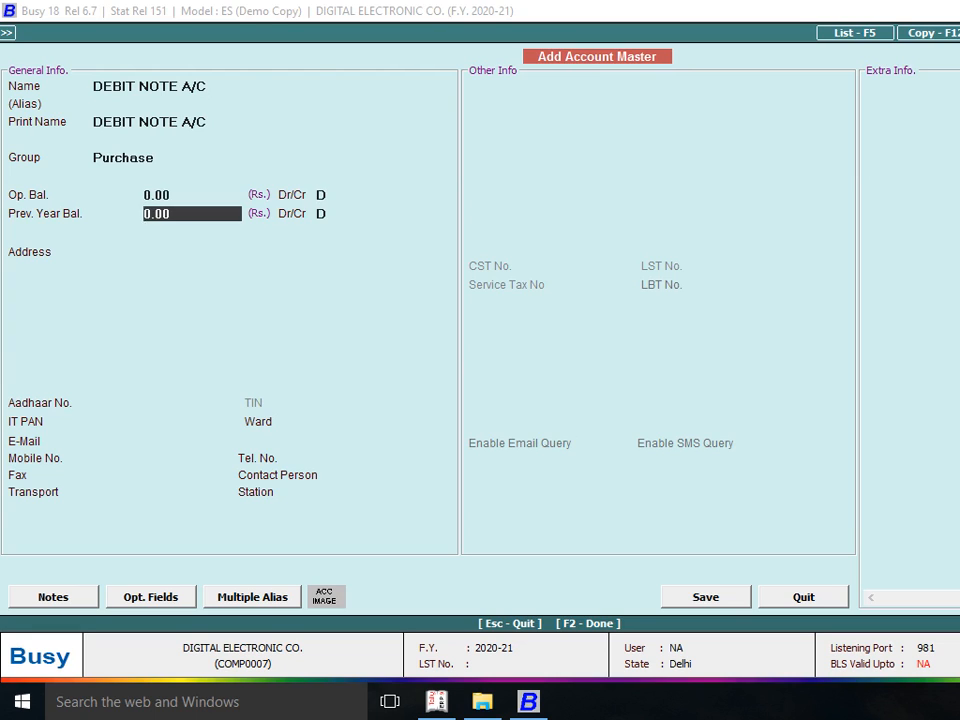
key("Up")
key("c")
key("Return")
key("Return")
key("Return")
key("F2")
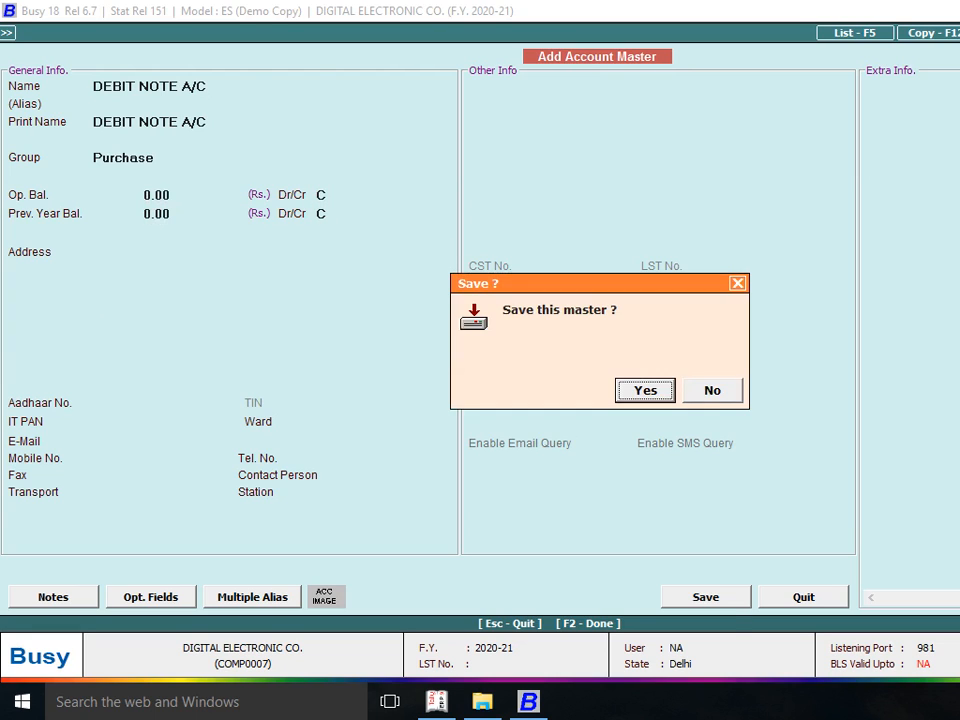
key("Return")
- Credit DEBIT NOTE A/C with Rs. 10,000 in the second row and proceed to the long narration
key("Return")
key("Return")
key("Return")
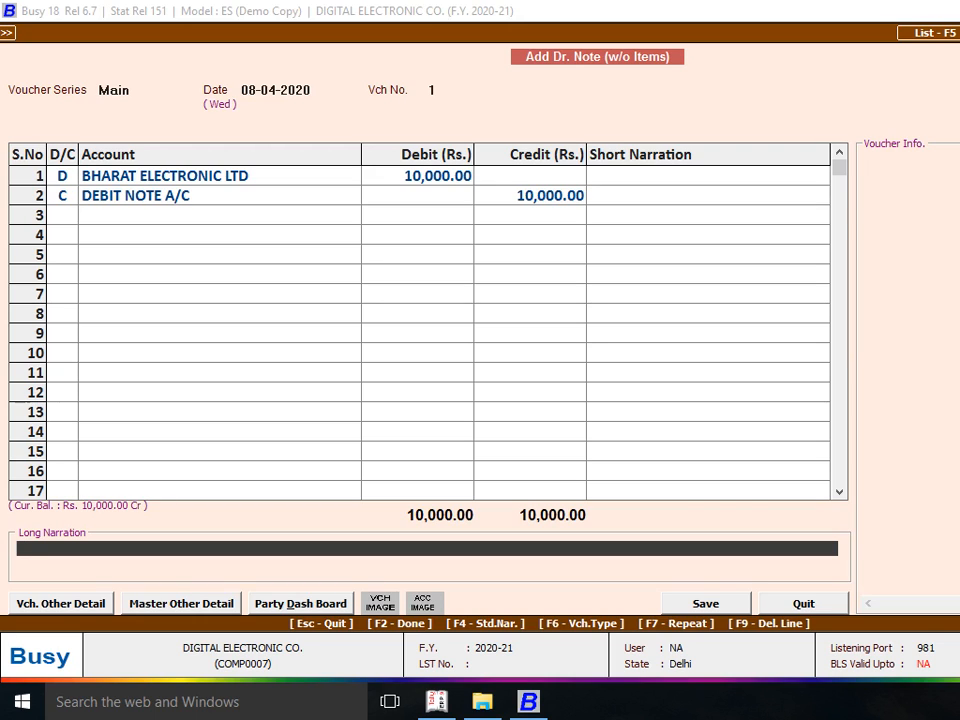
- Enter the first long narration line as BEING PURCHASE DIGTAL CAMERA BILL GENRATE 20000 @ BUT ACTUAL PRICE 19000
type("BEING PUR")
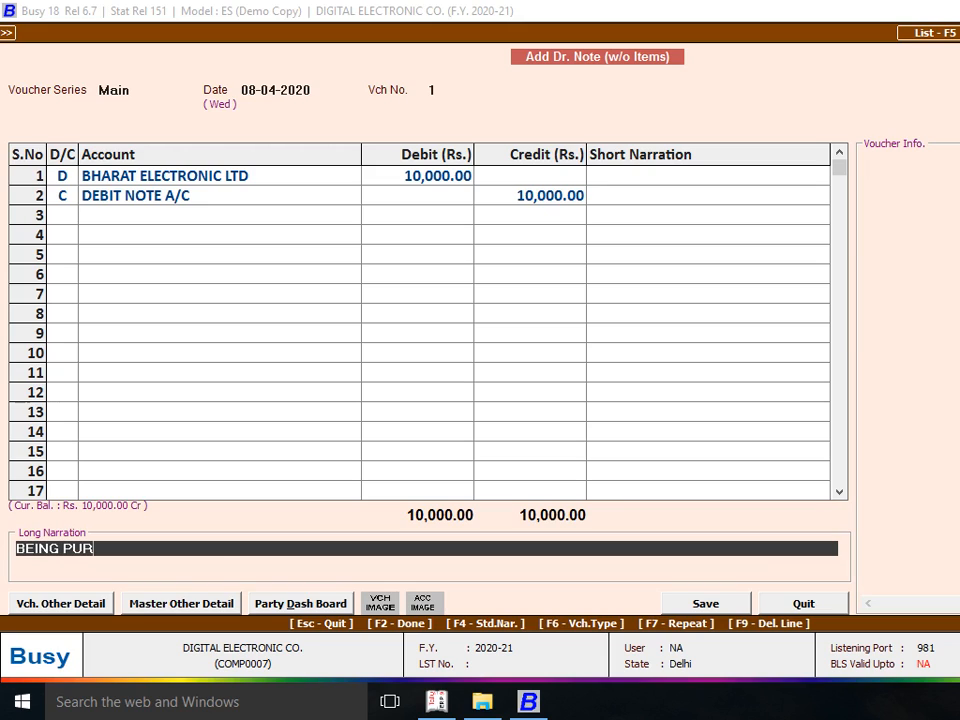
type("CHASE DEIG")
key("BackSpace")
key("BackSpace")
key("BackSpace")
type("IGTAL CAMERA ")
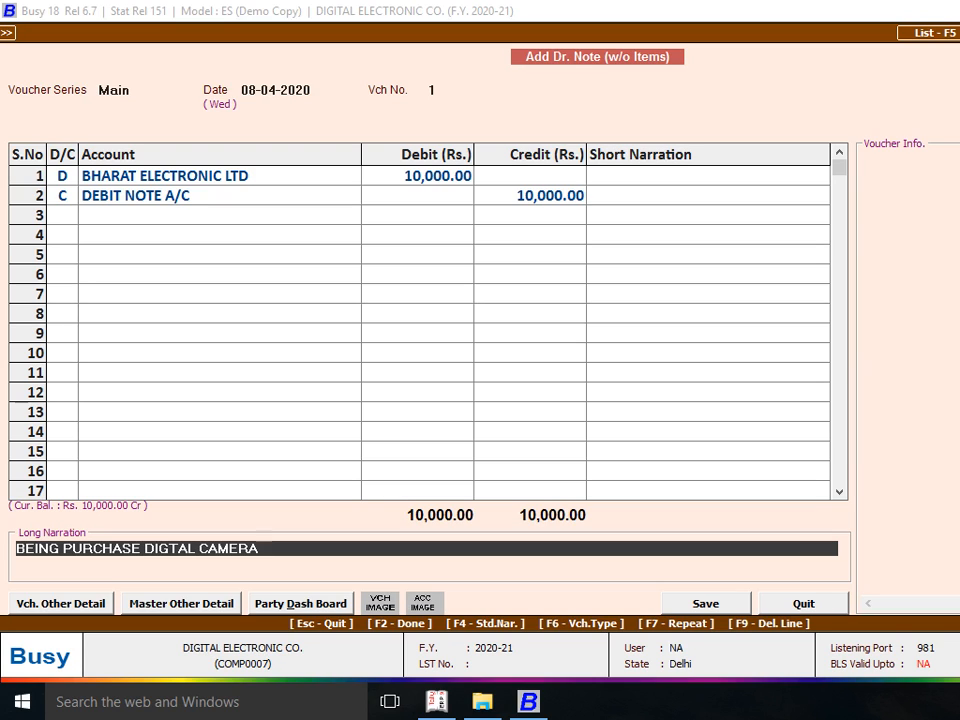
type("BILL GENRATE ")
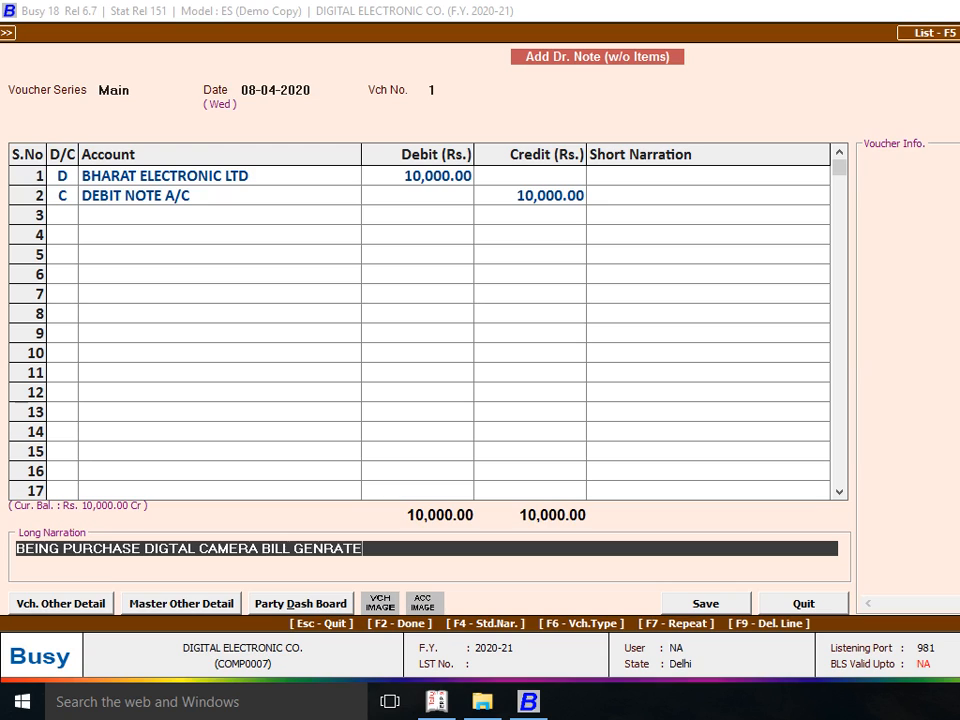
type("20000 @ BUT A")
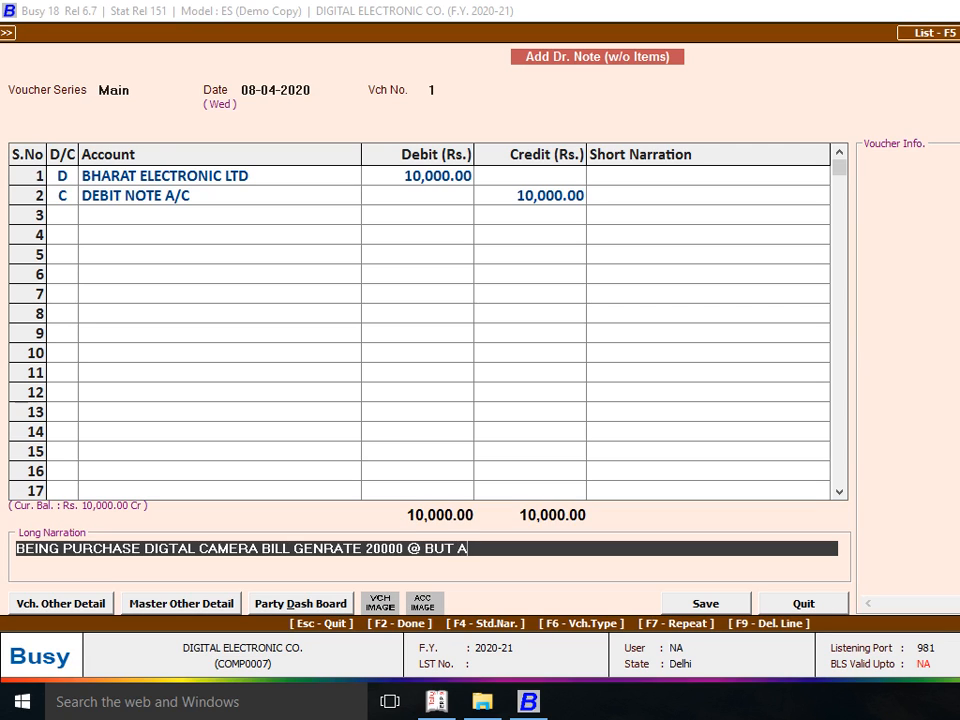
type("CTUAL PRICE 19000")
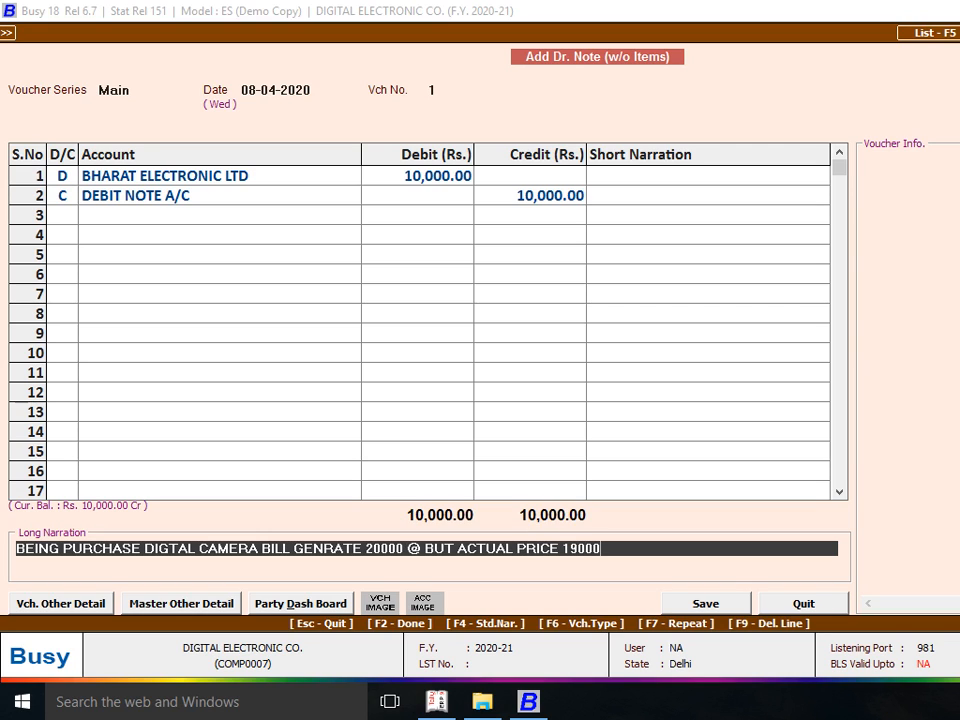
key("Return")
type("DEBIT NOTE ISSUE")
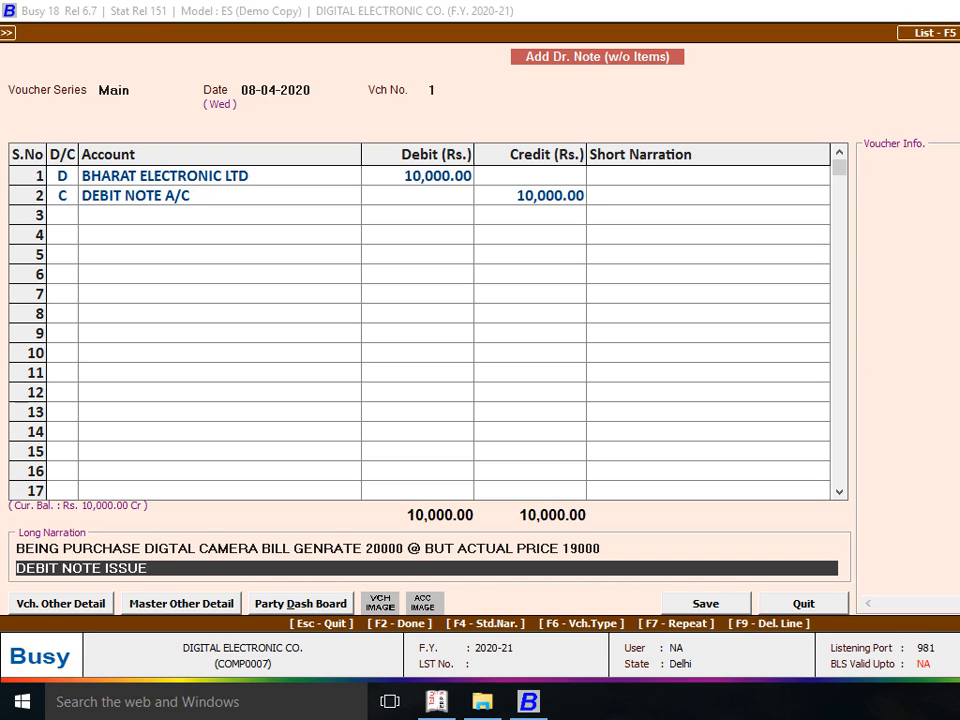
type("@1000 PR PCS")
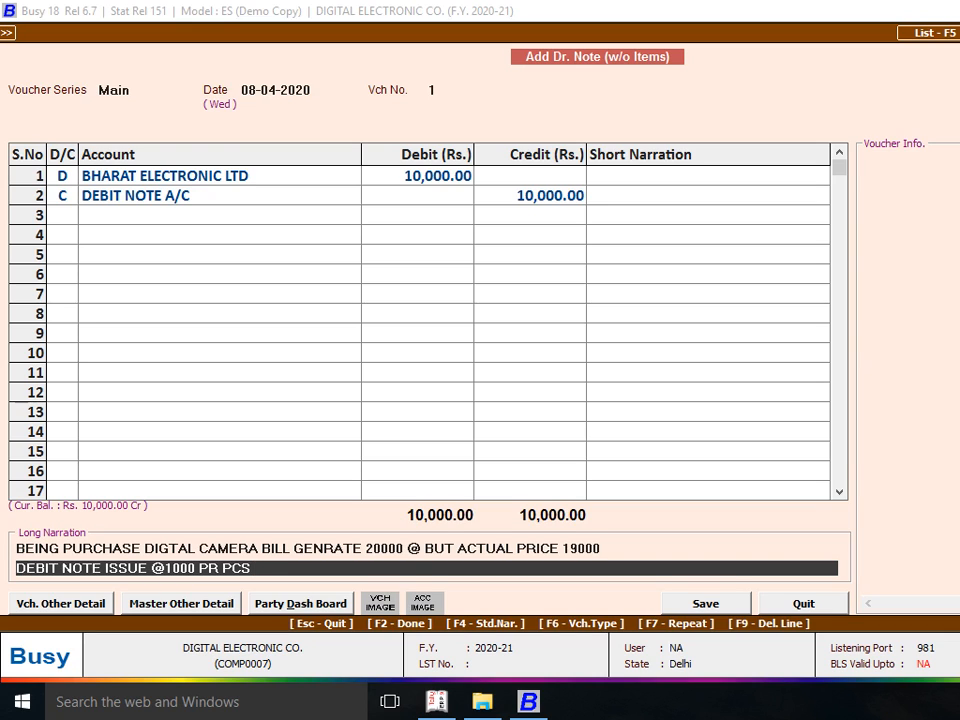
key("Return")
key("Return")
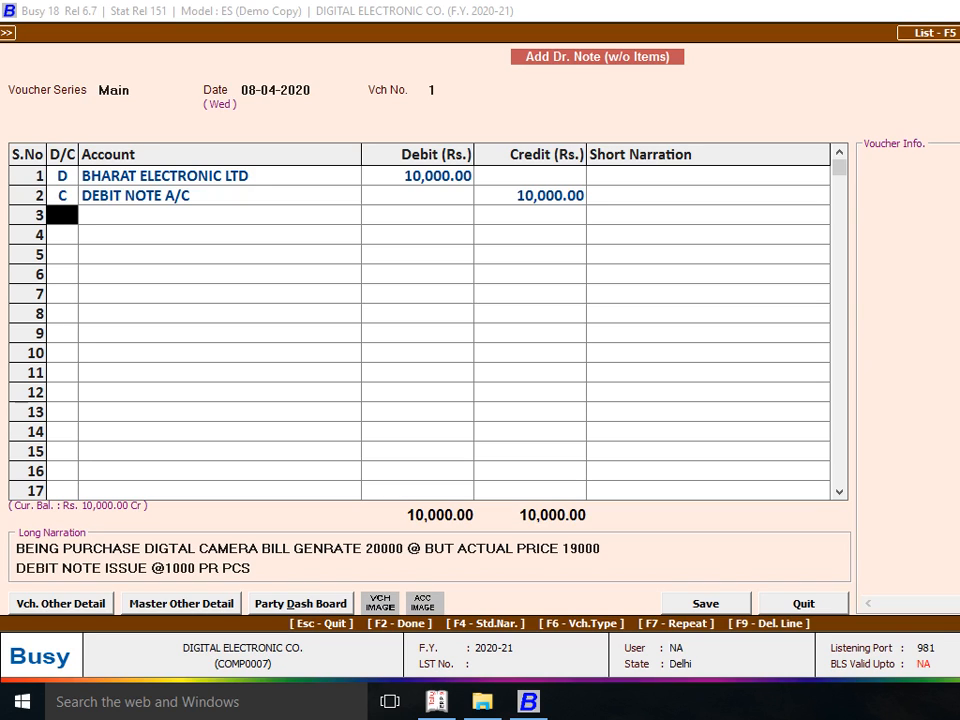
key("Return")
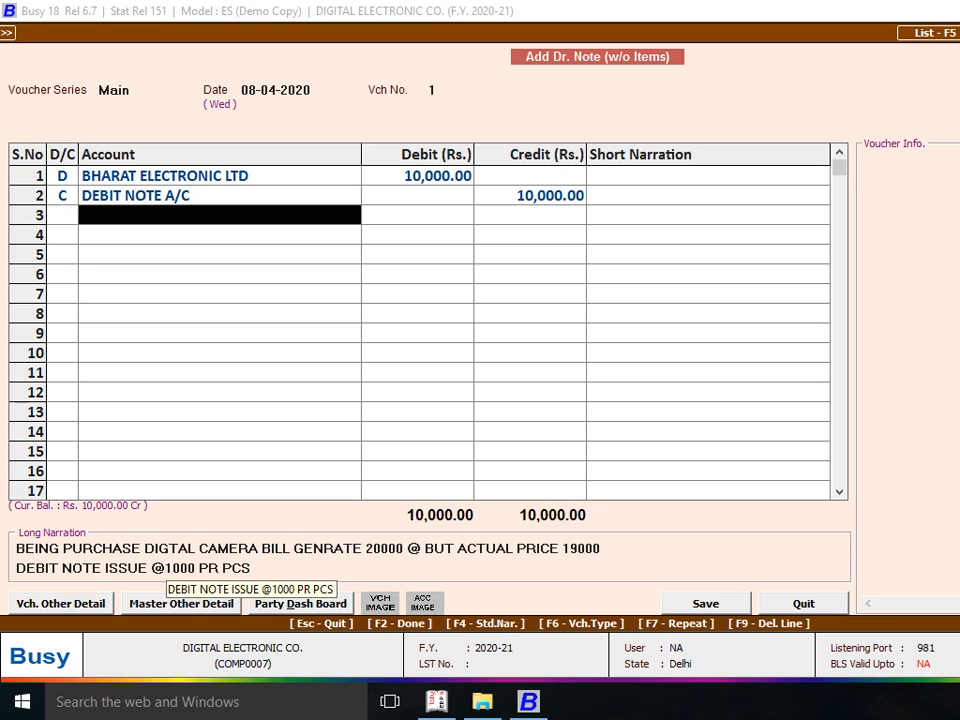
key("Up")
key("Return")
key("Return")
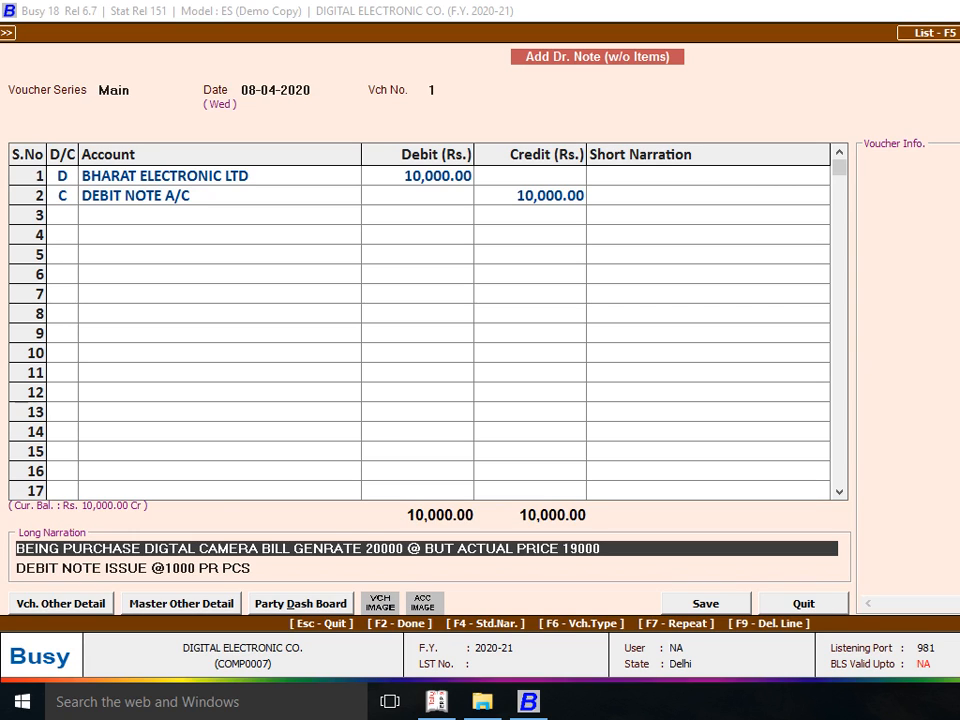
key("Return")
key("Return")
key("Return")
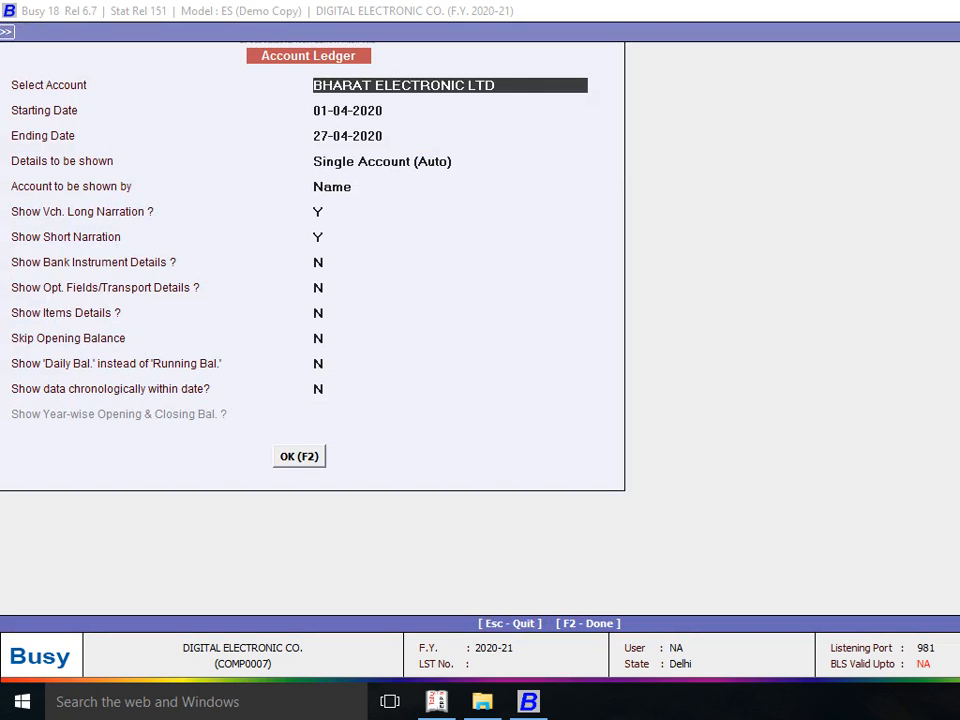
- Examine the 08-04-2020 debit note entry in the BHARAT ELECTRONIC LTD account ledger, including its narration
key("Return")
key("Return")
key("Up")
key("Up")
key("F2")
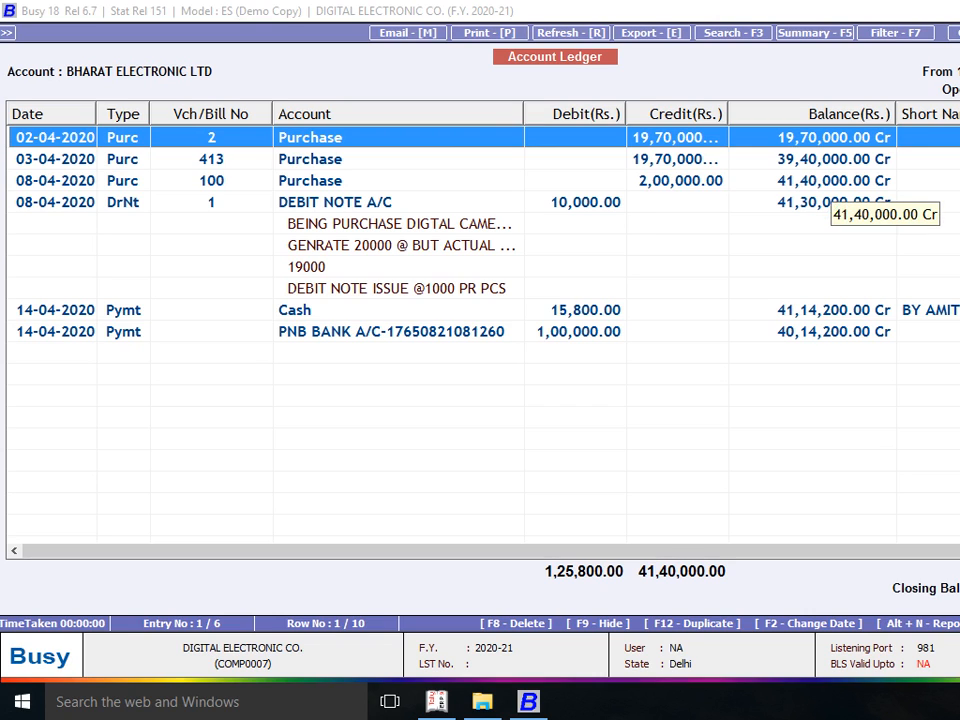
left_click(585, 202)
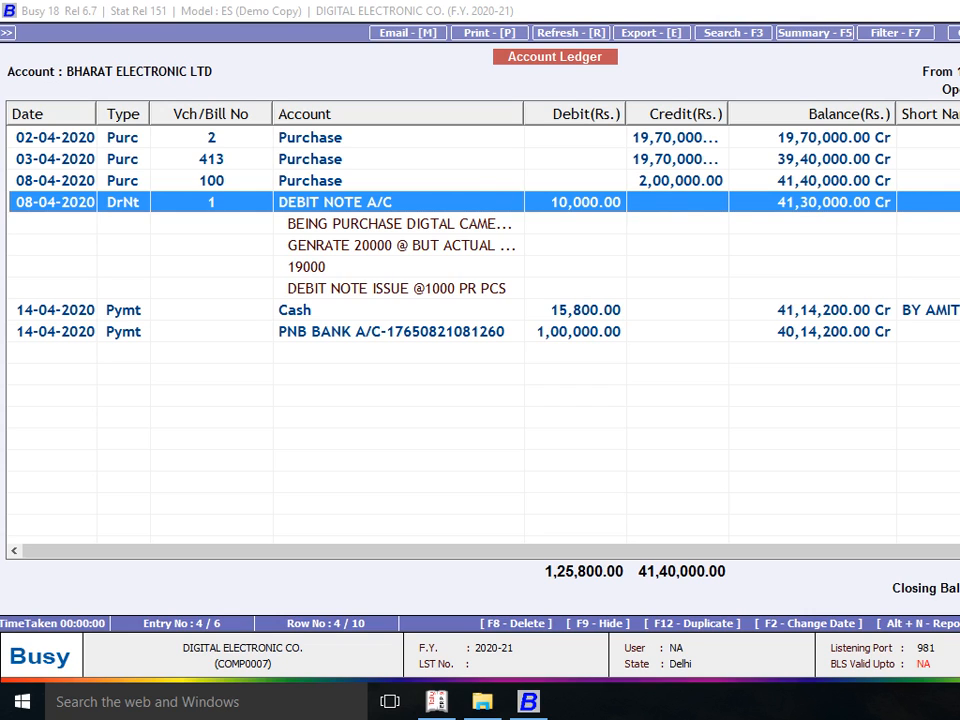
key("Escape")
key("Escape")
key("Escape")
key("Return")
key("Escape")
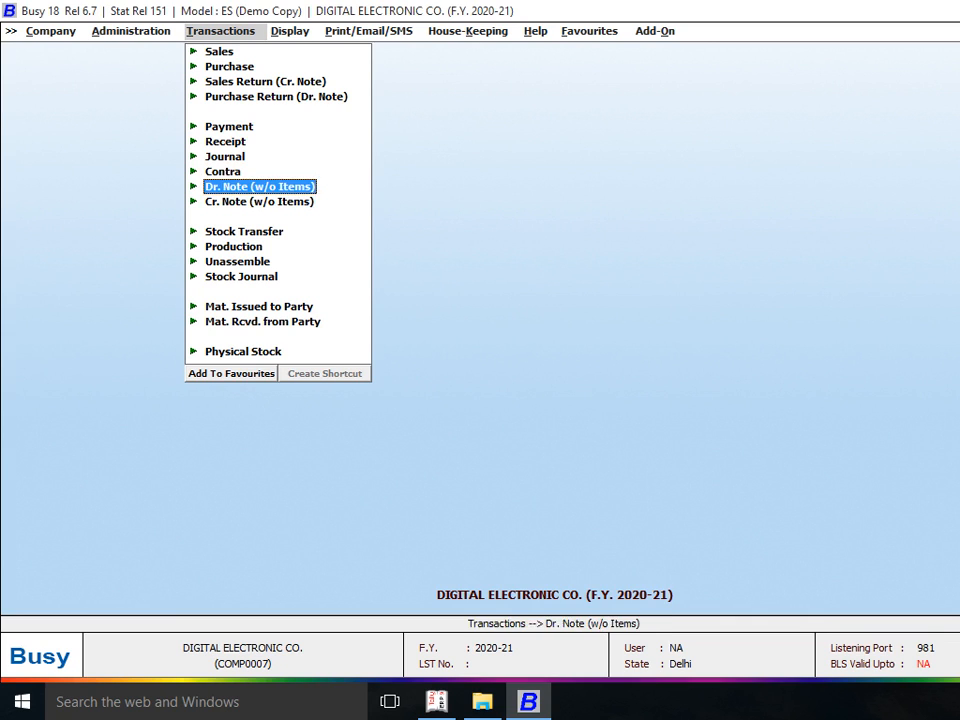
- Open debit note without items number 1 of the Main series, dated 08-04-2020, for modification
key("Return")
key("Down")
key("Return")
key("Return")
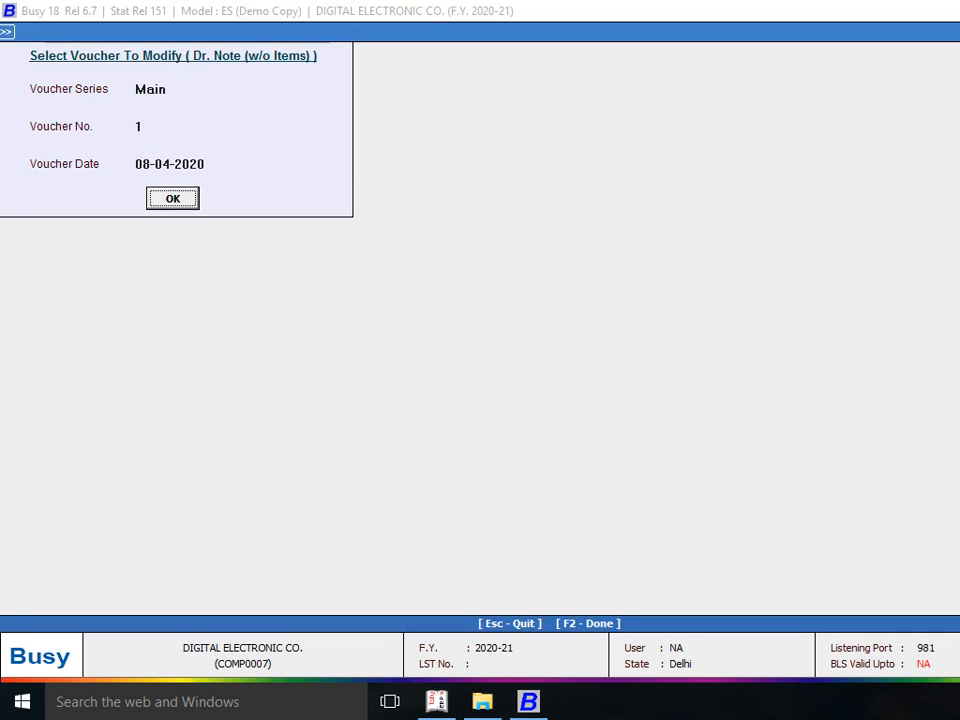
key("Return")
- Configure the standard debit note print format with its default settings and preview the printed debit note
key("alt+p")
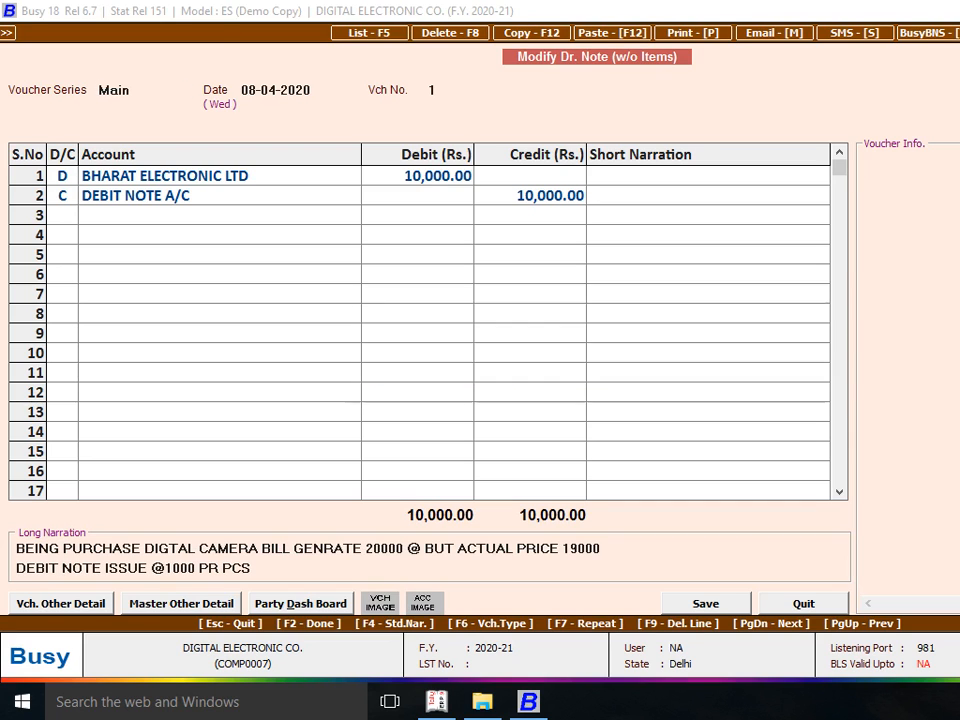
key("Return")
key("Return")
key("Return")
key("Right")
key("Return")
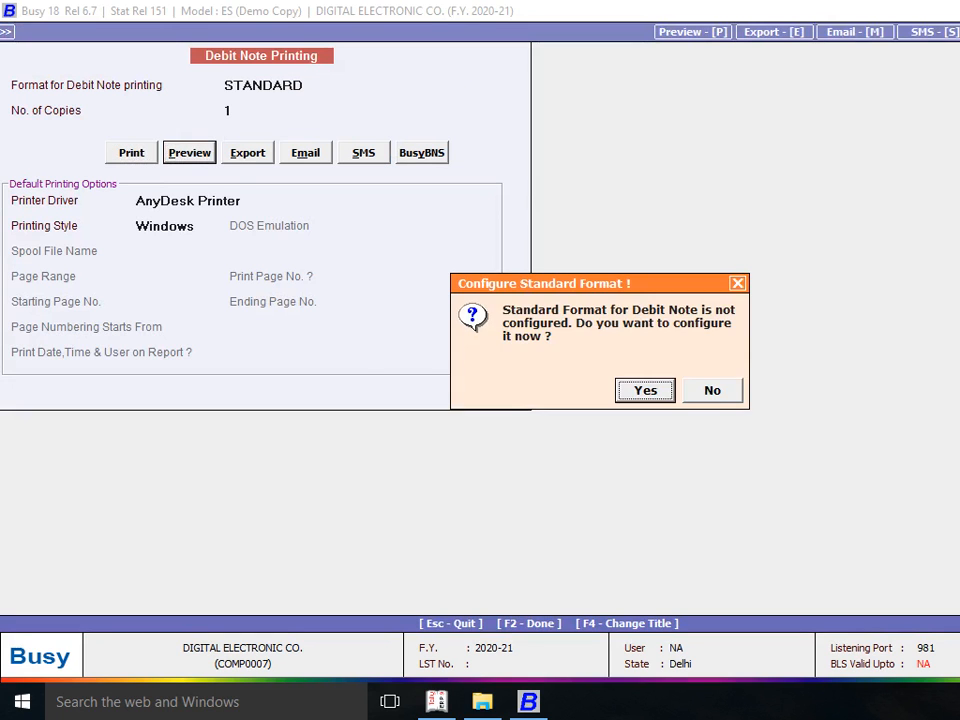
key("Return")
key("F2")
key("Return")
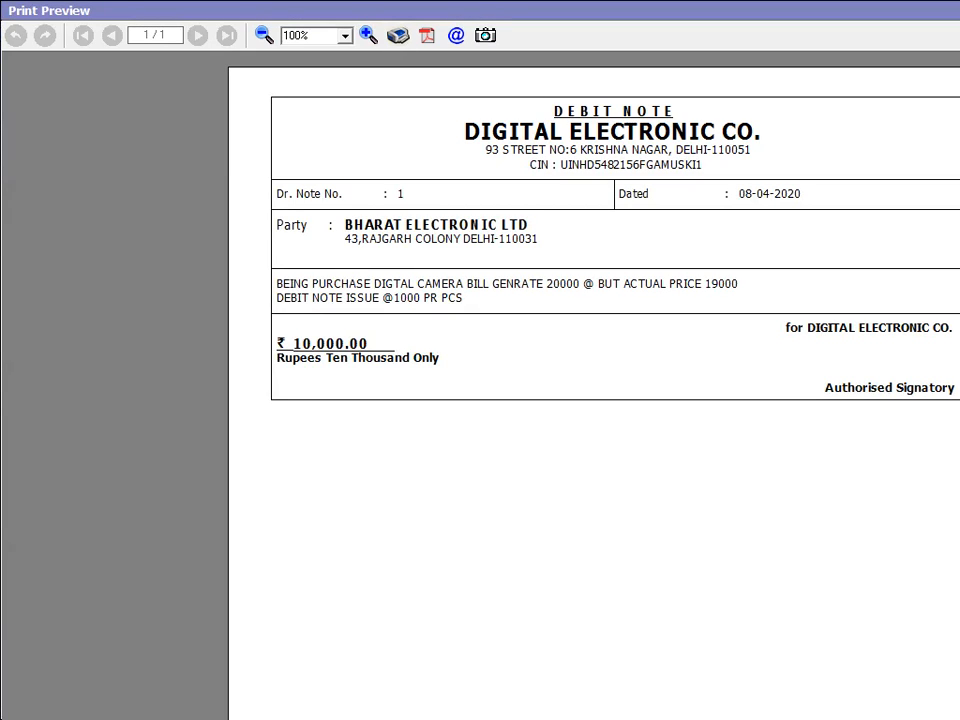
key("Escape")
key("Escape")
key("Return")
key("Escape")
- Start a new Main series sales voucher dated 10-04-2020 for the party NARESH ELECTRONIC COMPANY
key("Up")
key("Up")
key("Up")
key("Up")
key("Up")
key("Up")
key("Up")
key("Up")
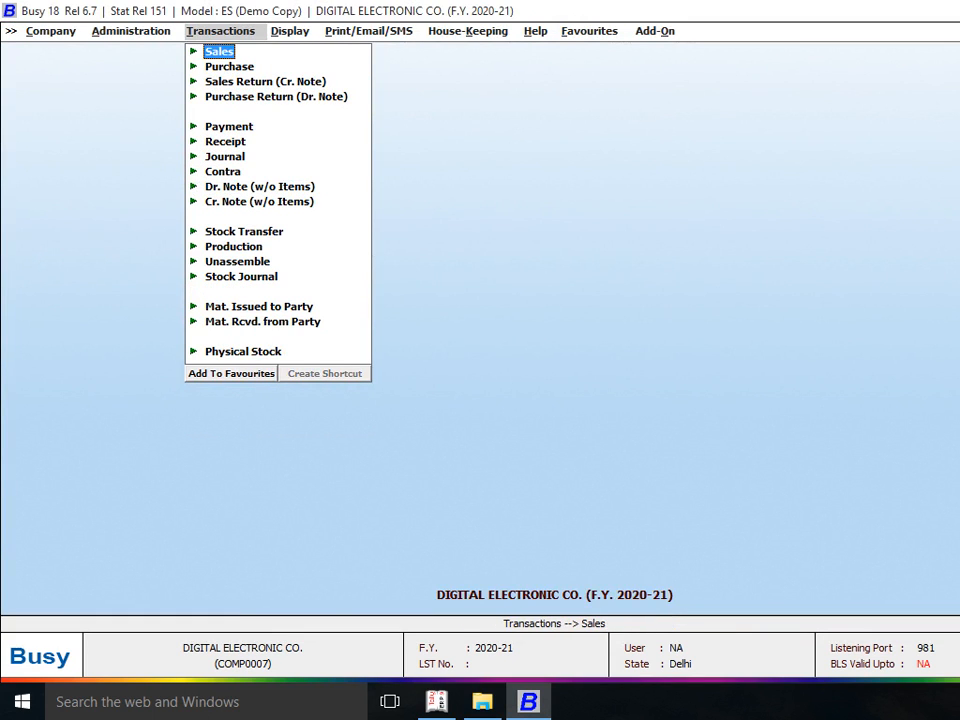
key("Return")
key("Return")
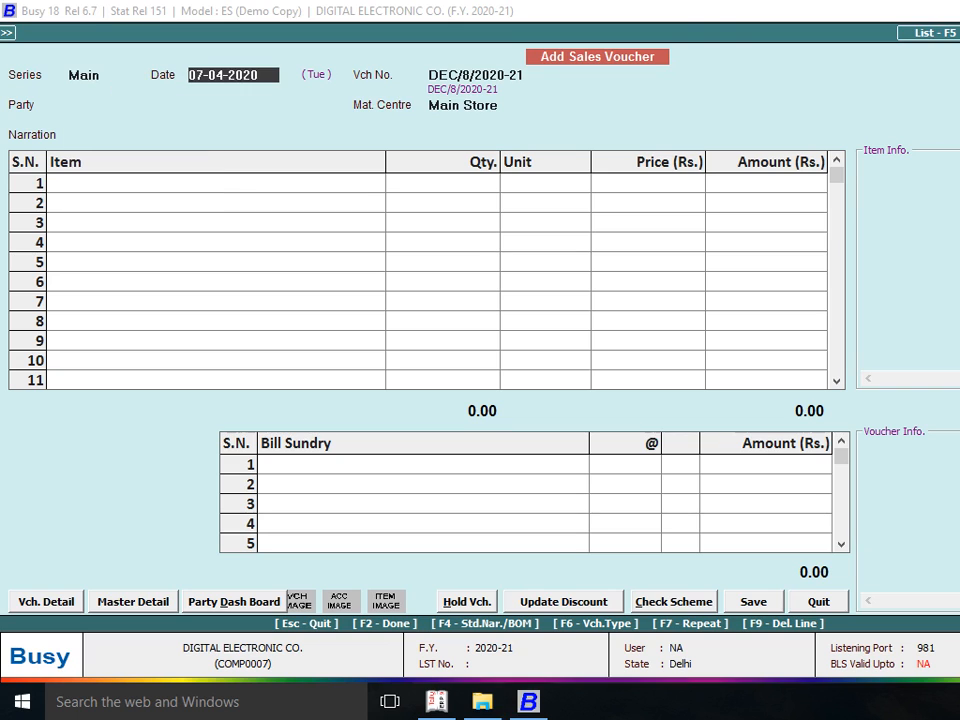
type("10")
key("Return")
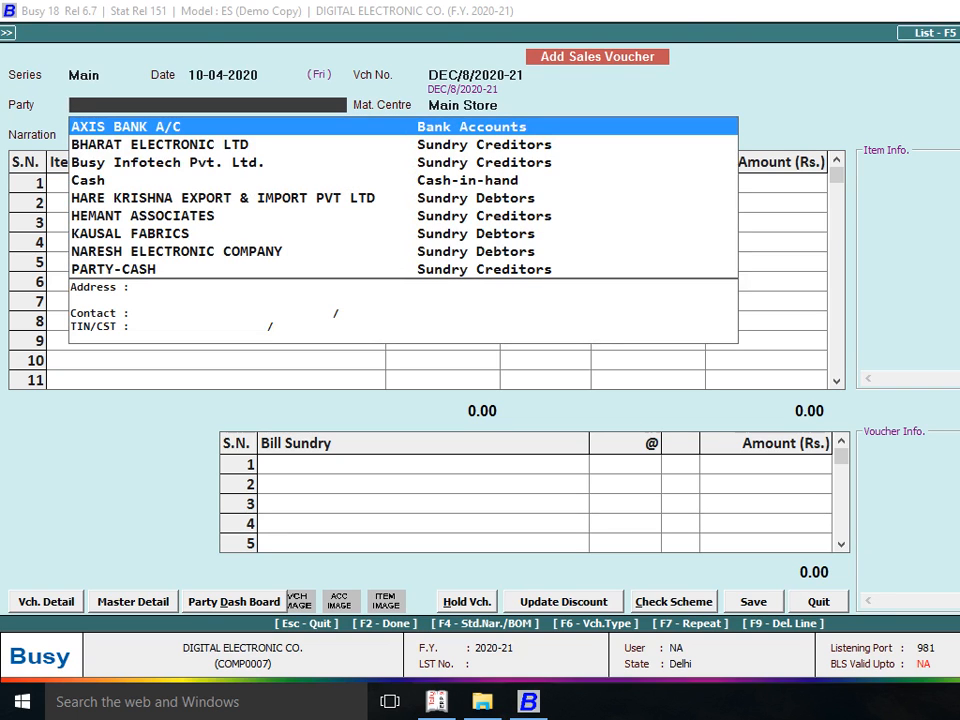
type("NARE")
key("Return")
key("Return")
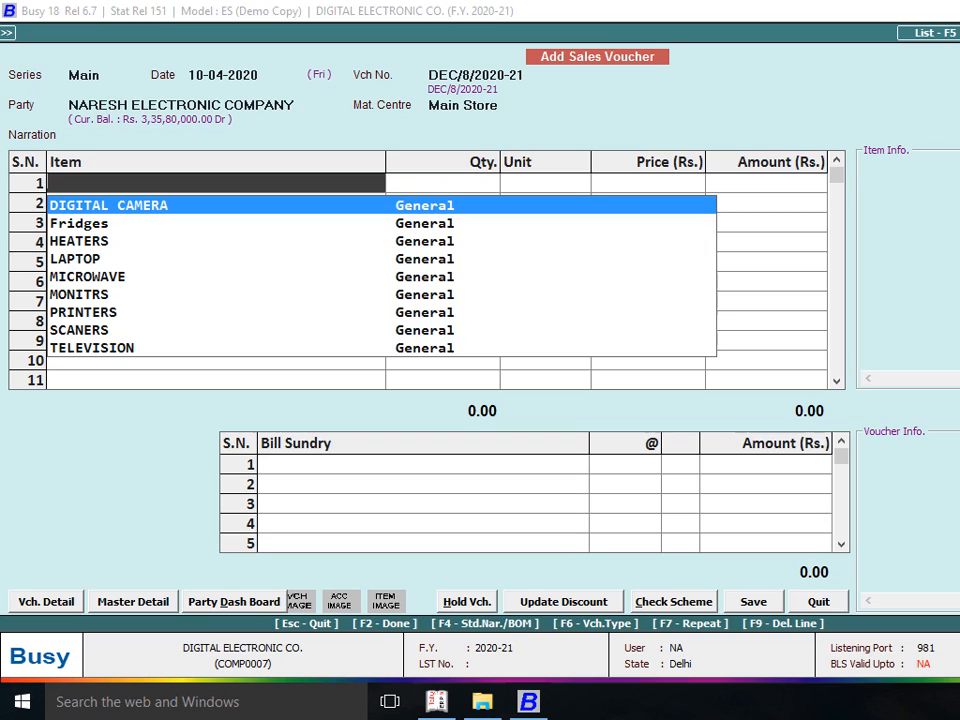
- Add DIGITAL CAMERA as the first item with a quantity of 2 pcs at Rs. 40,000 each
key("Return")
type("5")
key("Return")
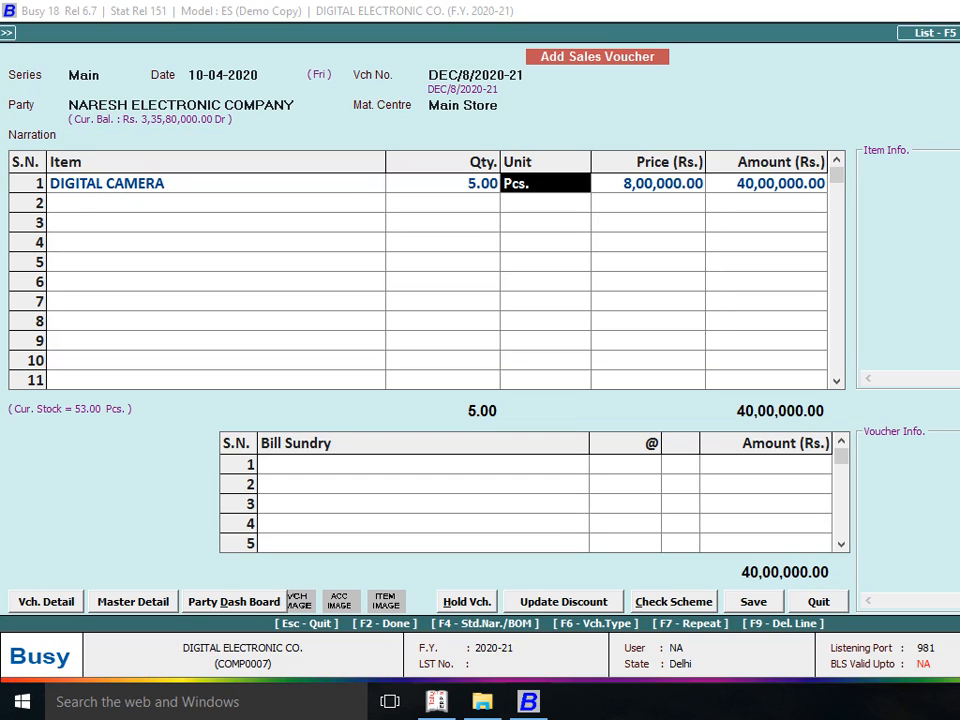
key("Left")
type("2")
key("Return")
key("Return")
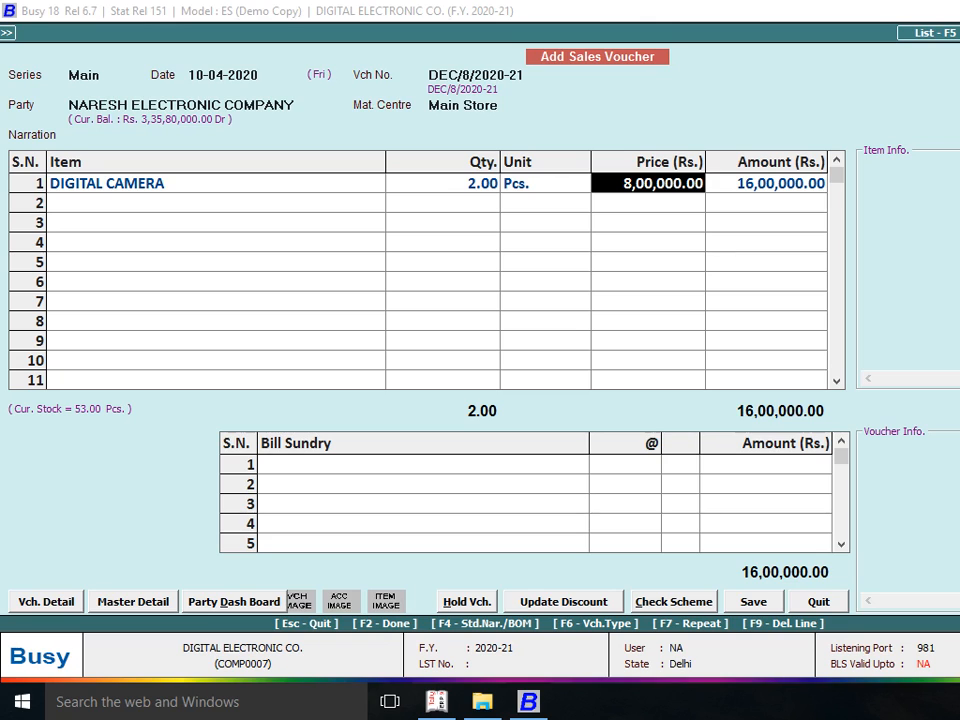
type("40000")
key("Return")
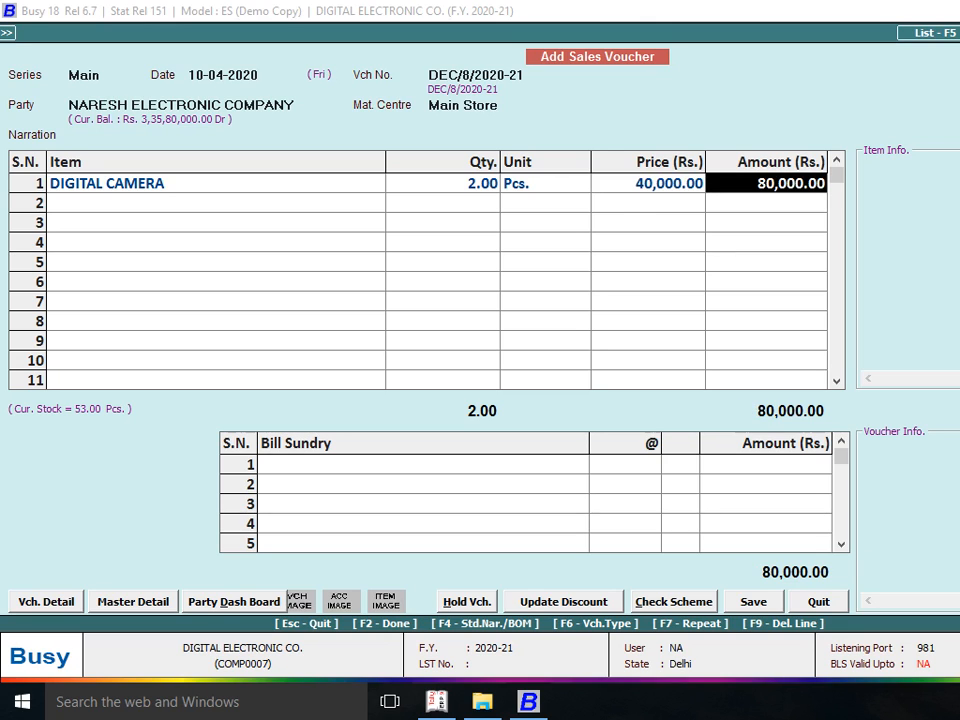
- Save the sales voucher without any bill sundry and leave sales voucher entry
key("F2")
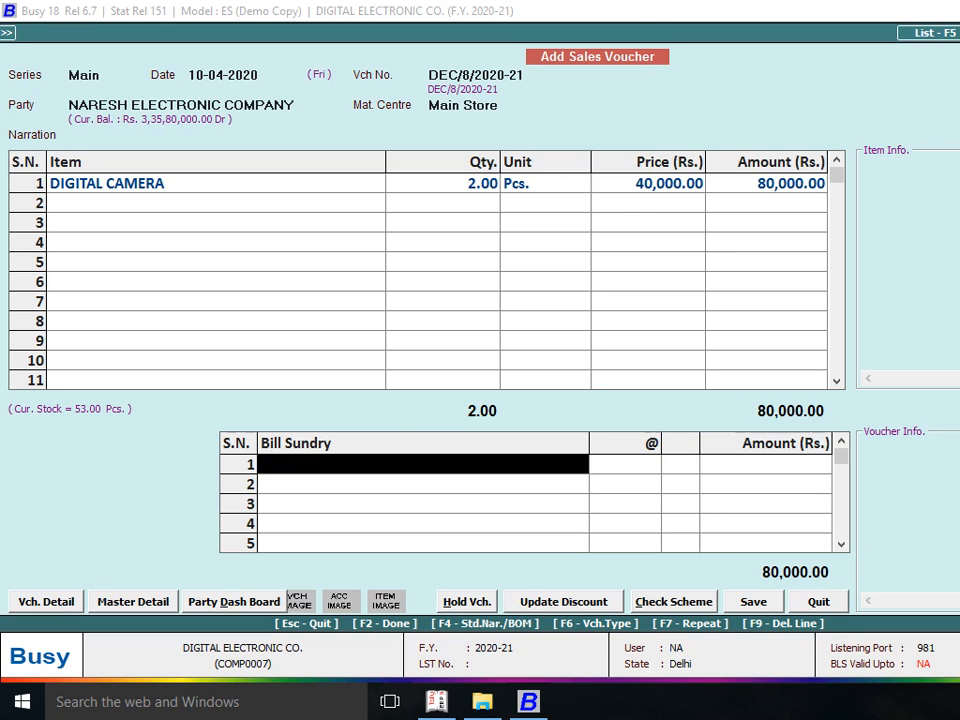
key("F2")
key("F2")
key("Return")
key("Right")
key("Return")
key("Escape")
key("Escape")
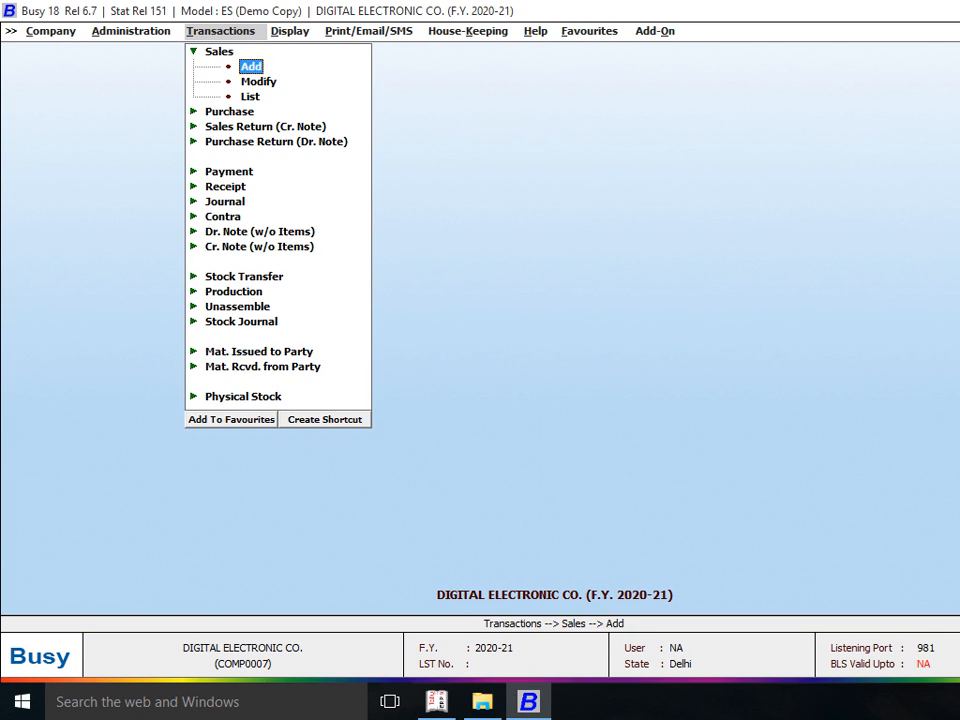
key("Escape")
key("Down")
key("Down")
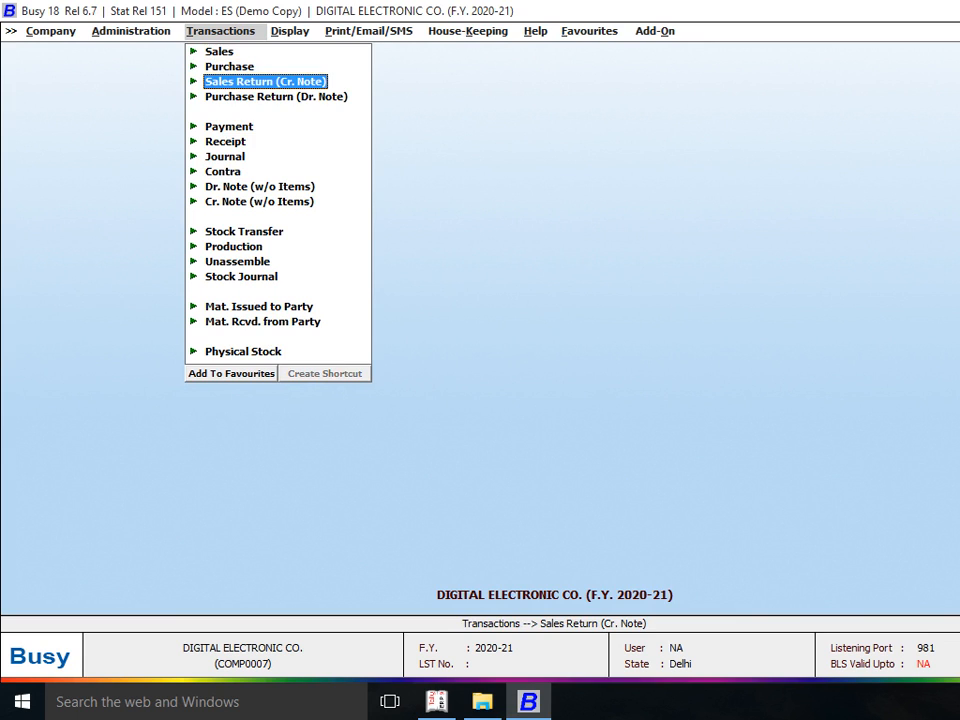
key("Down")
key("Up")
key("Up")
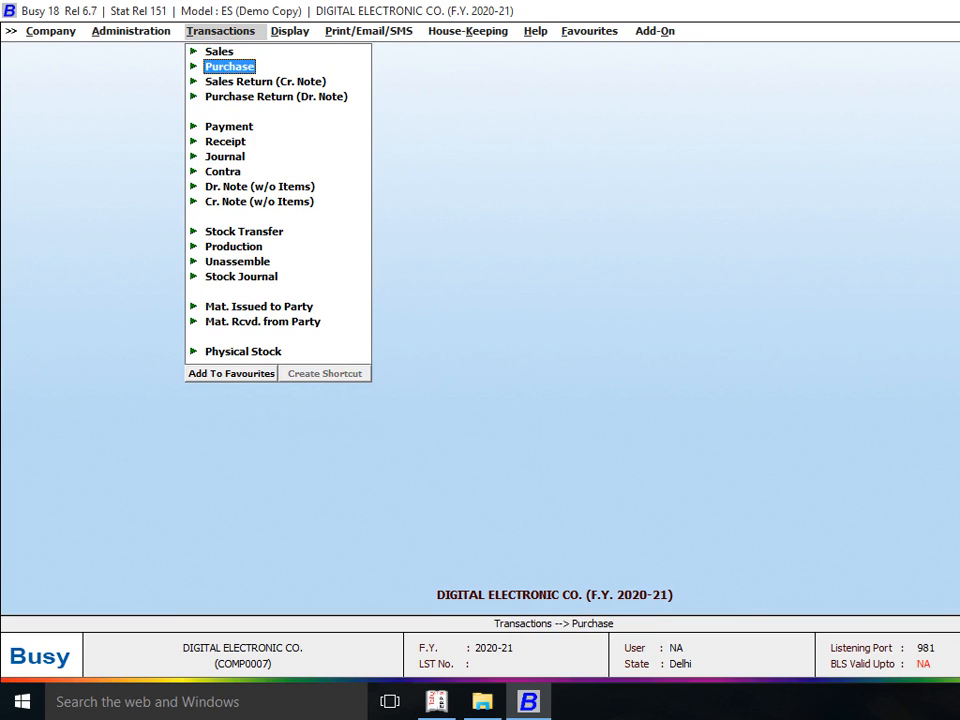
key("Up")
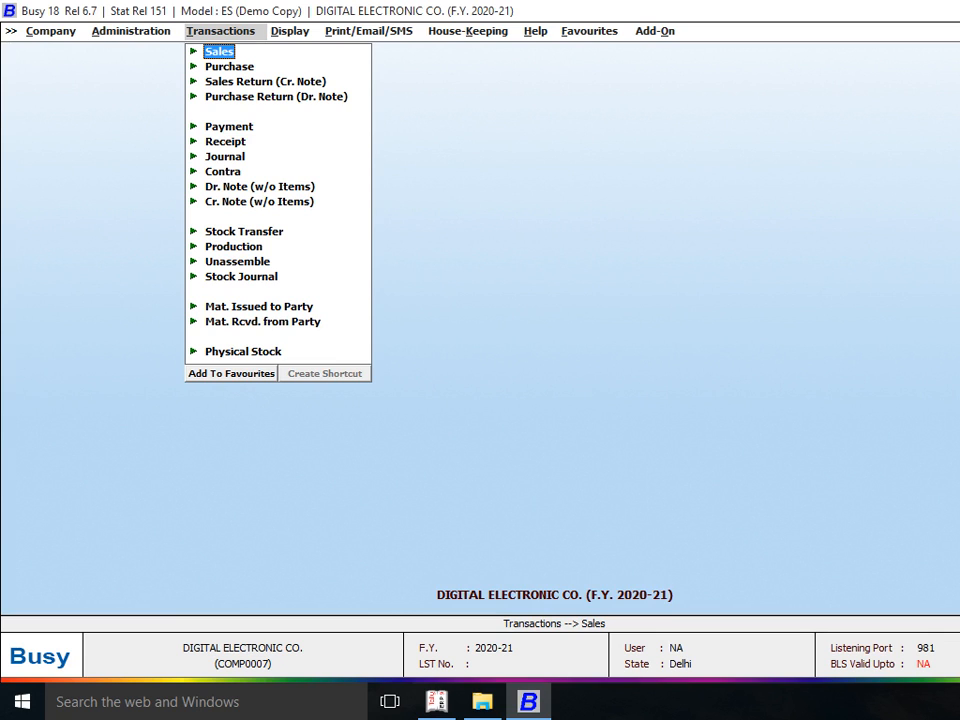
- Open the Main series sales voucher for NARESH ELECTRONIC COMPANY dated 10-04-2020 for modification
key("Return")
key("Down")
key("Up")
key("Up")
key("Left")
key("Return")
key("Down")
key("Return")
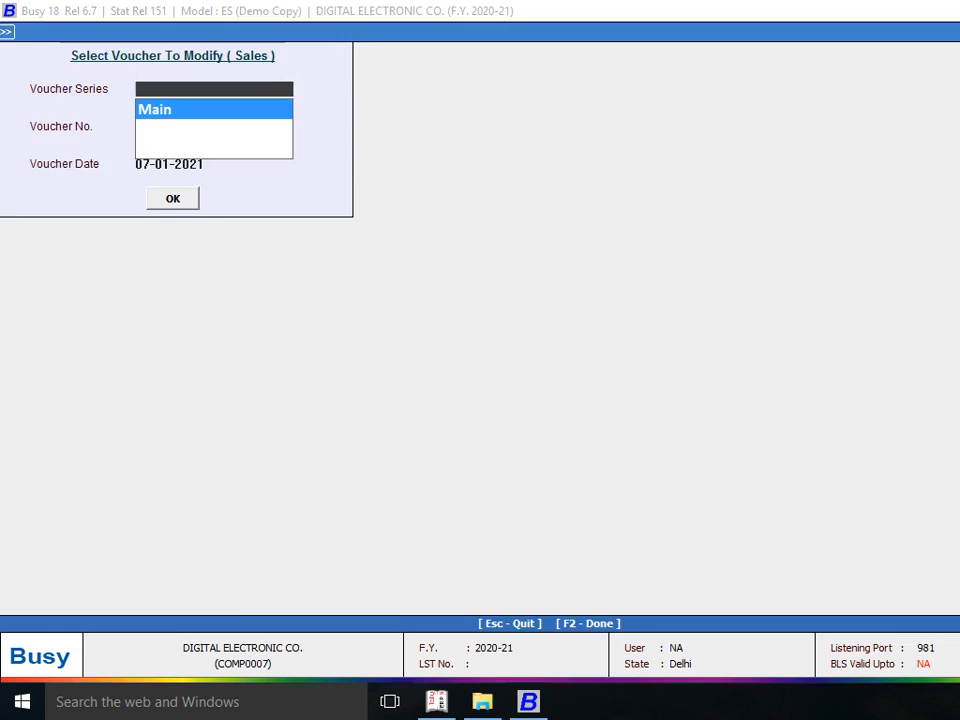
key("Return")
key("Return")
key("Return")
key("Return")
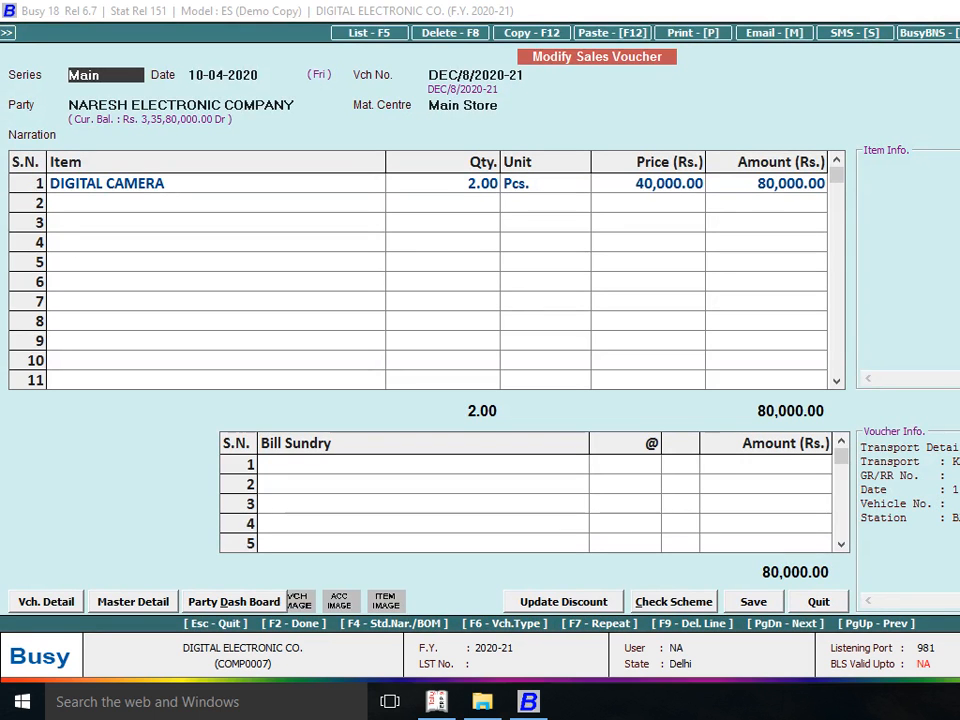
- Try a 5% Discount bill sundry on the sales voucher and quit the modification without saving
left_click(423, 484)
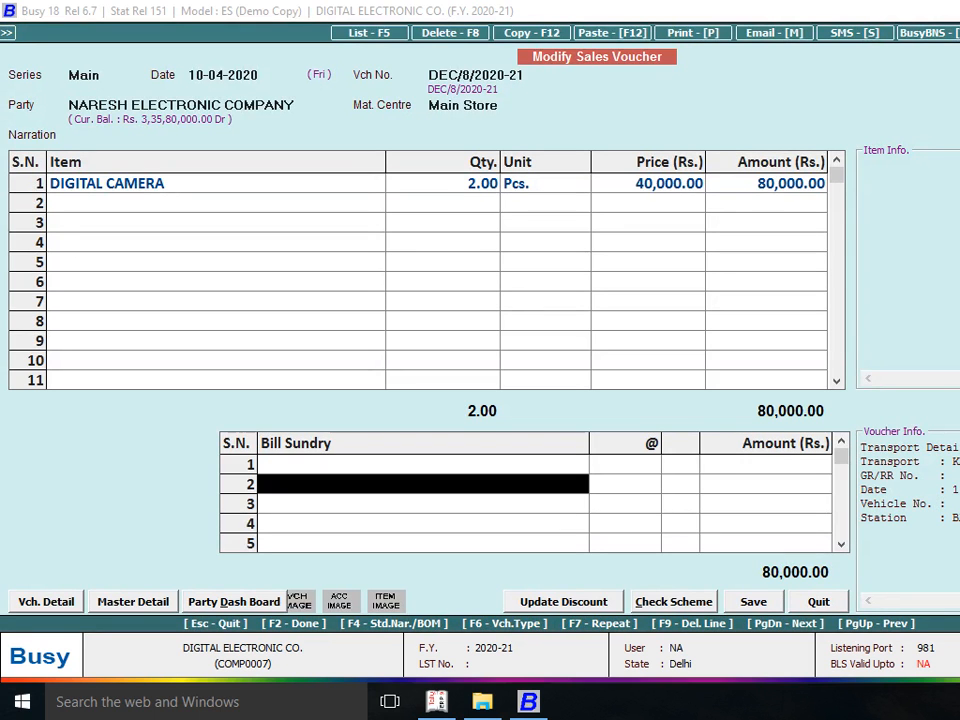
left_click(423, 464)
type("dis")
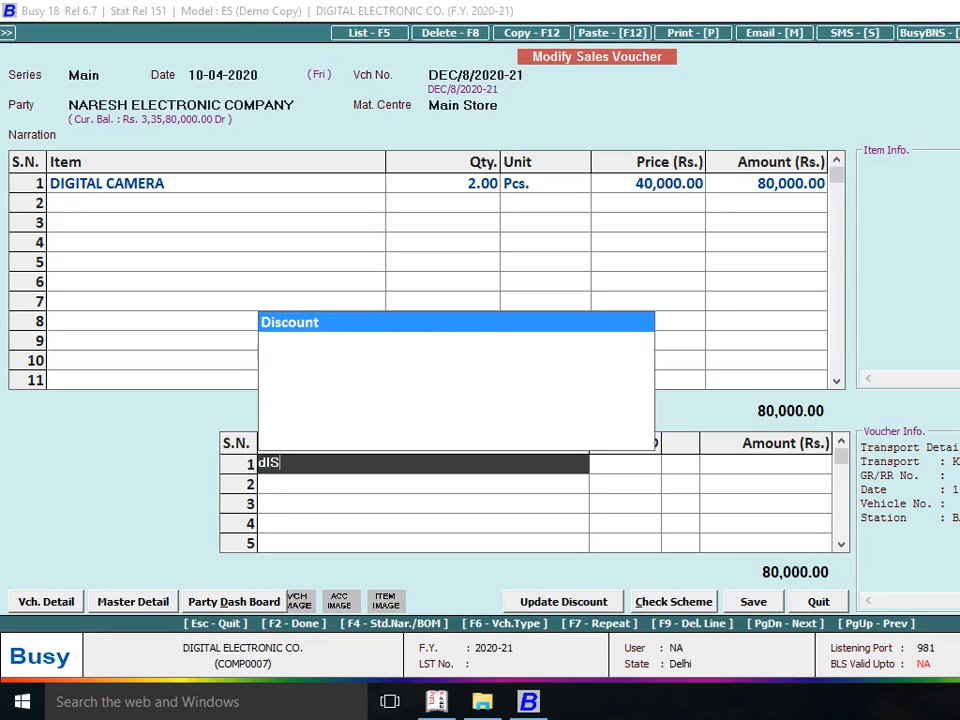
key("Return")
type("5")
key("Return")
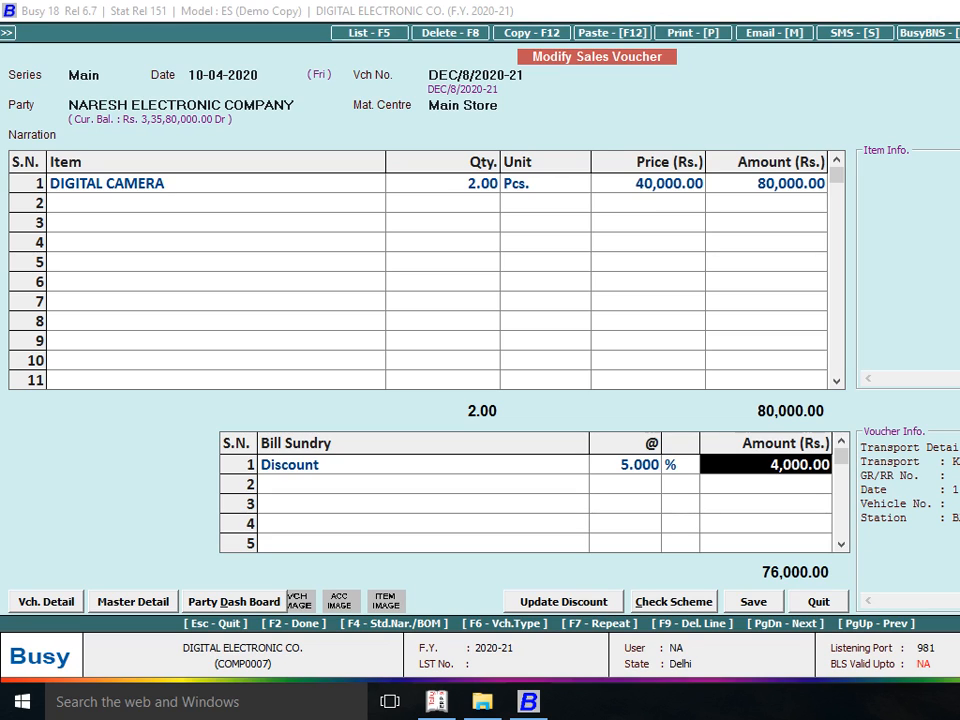
key("Escape")
key("Right")
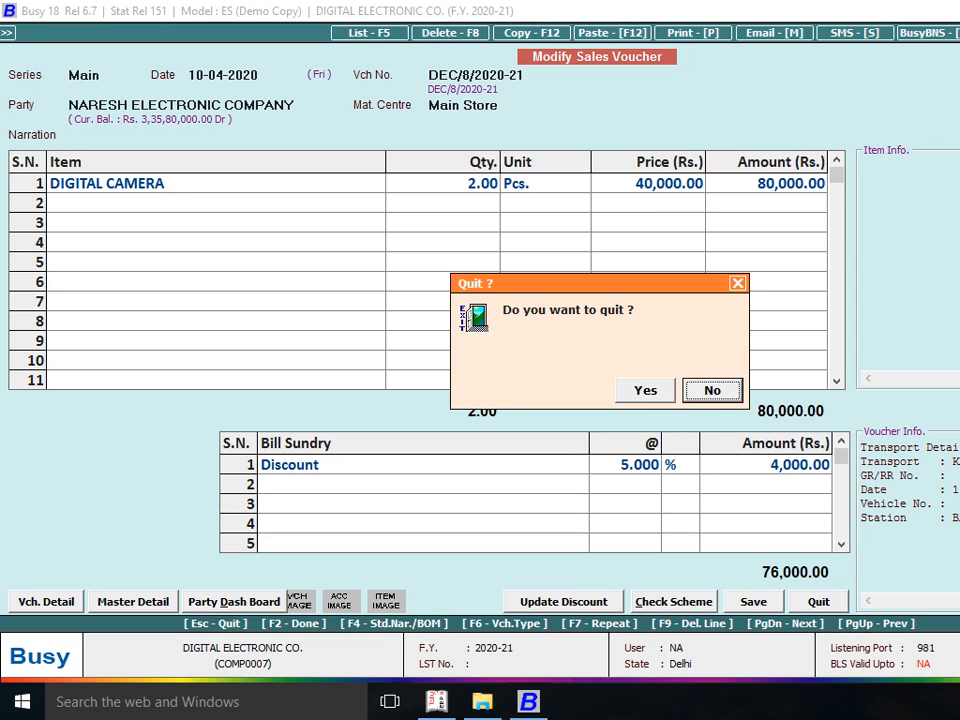
key("Return")
key("Escape")
key("Escape")
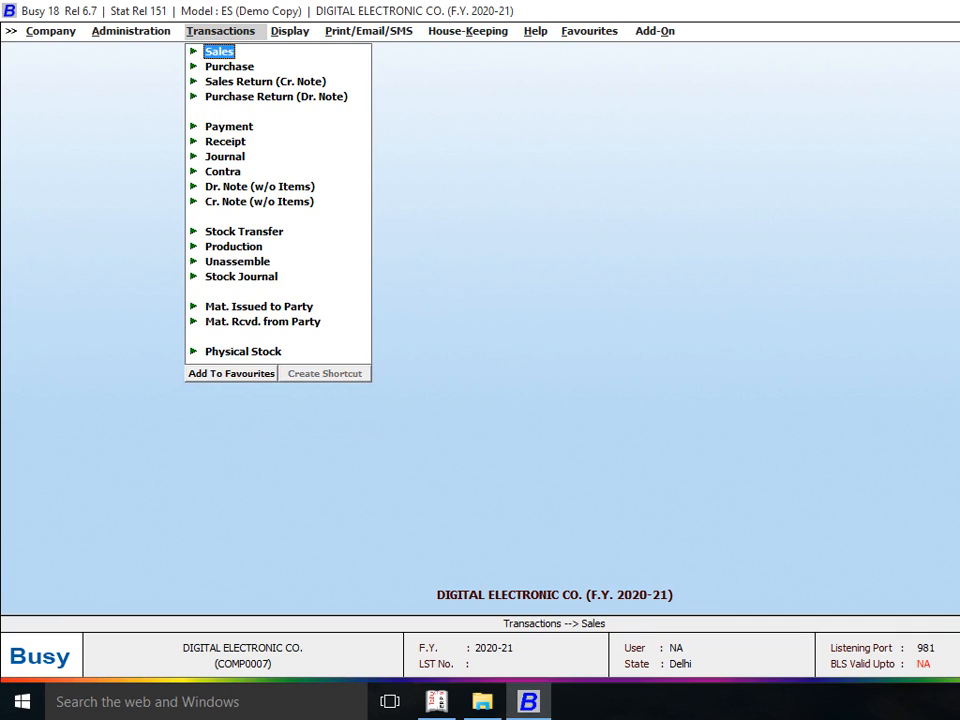
- Start a new Main series credit note without items, dated 20-04-2020
key("Down")
key("Down")
key("Down")
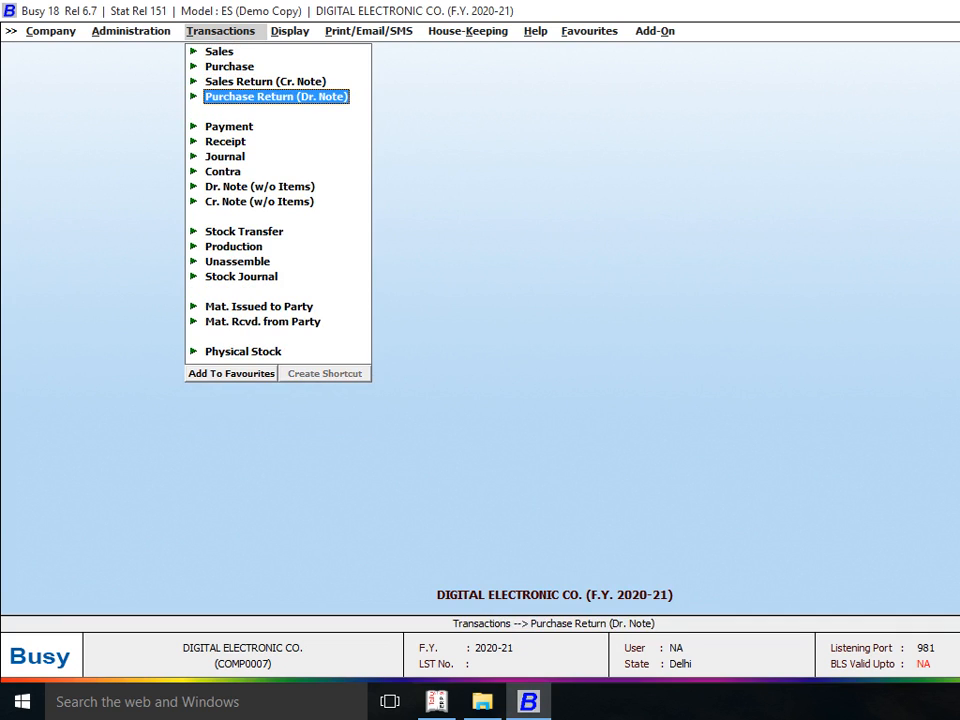
key("Down")
key("Down")
key("Down")
key("Down")
key("Down")
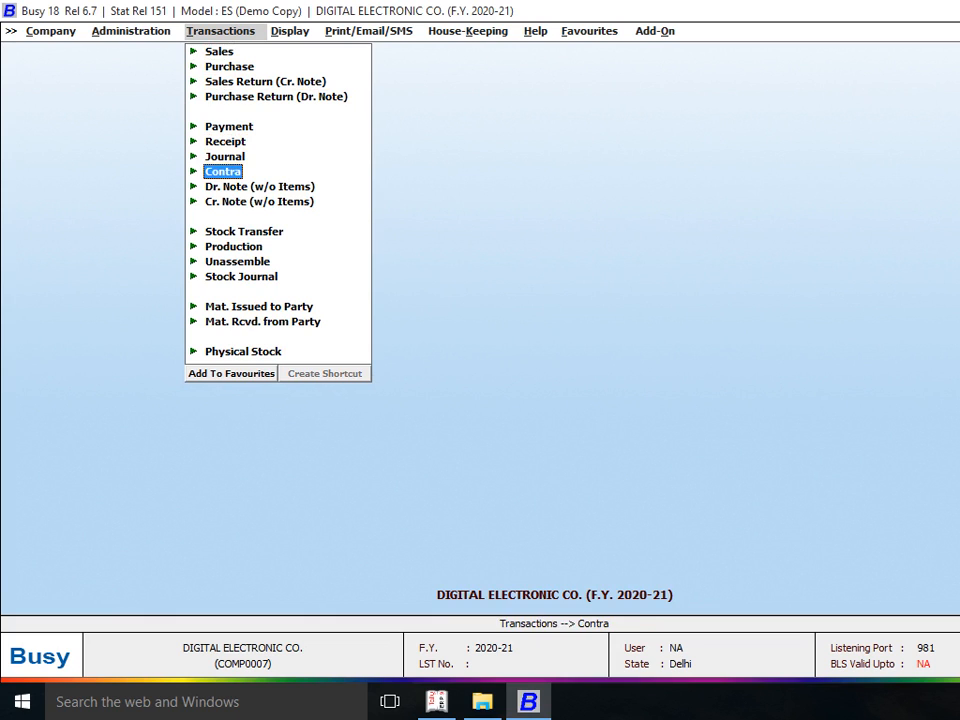
key("Down")
key("Return")
key("Return")
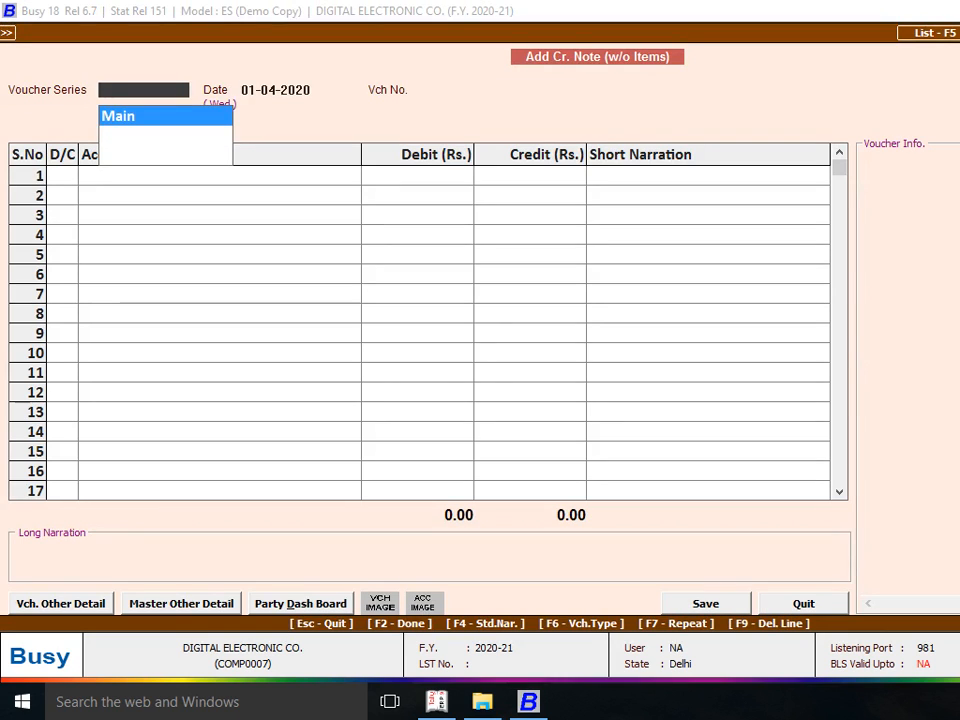
key("Return")
type("20")
key("Return")
key("Return")
- Credit NARESH ELECTRONIC COMPANY with Rs. 4,000 in the first row of the credit note
type("NA")
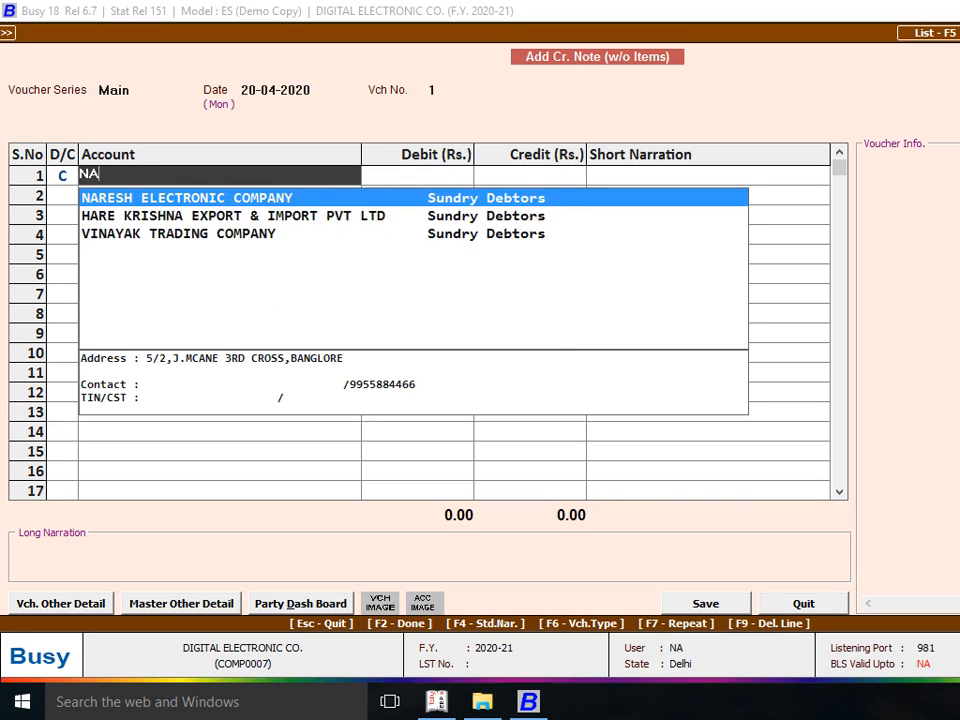
type("RESH")
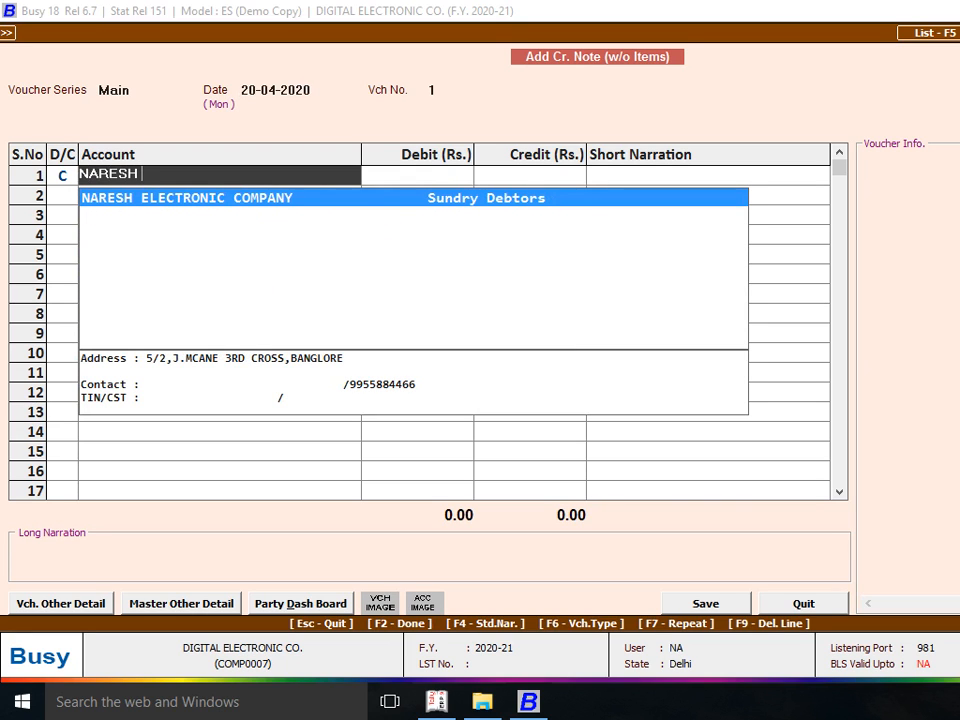
key("Return")
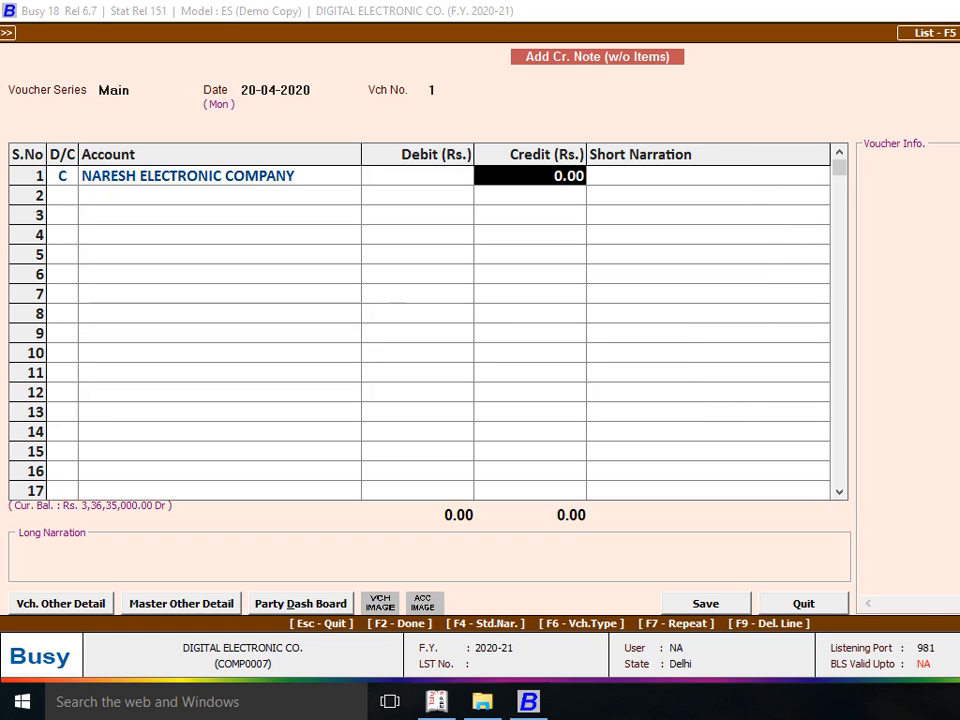
type("4000")
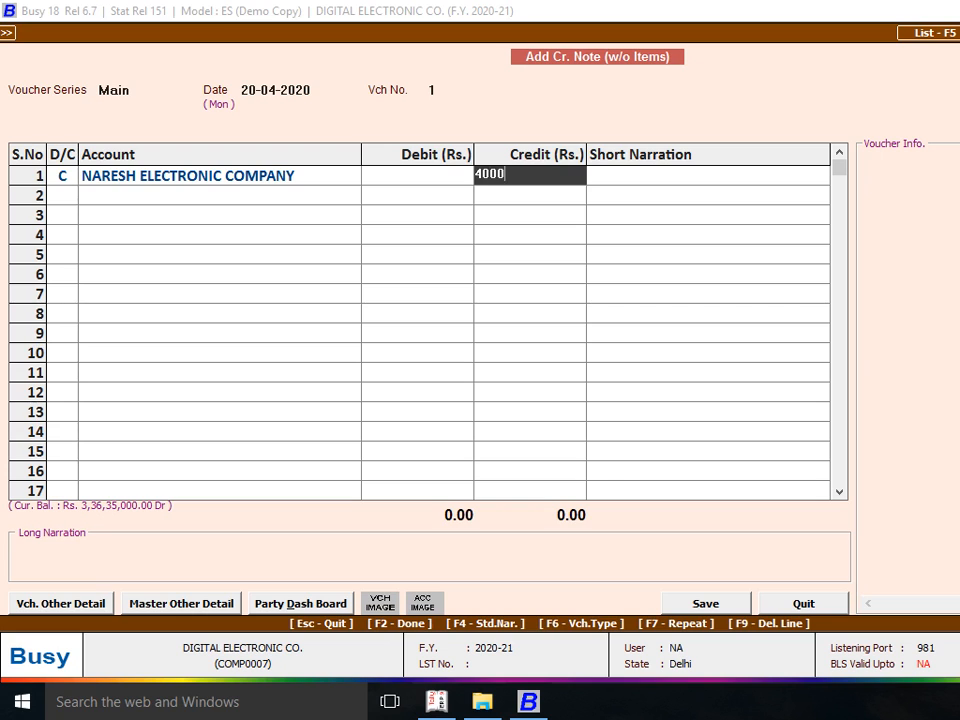
key("Return")
key("Return")
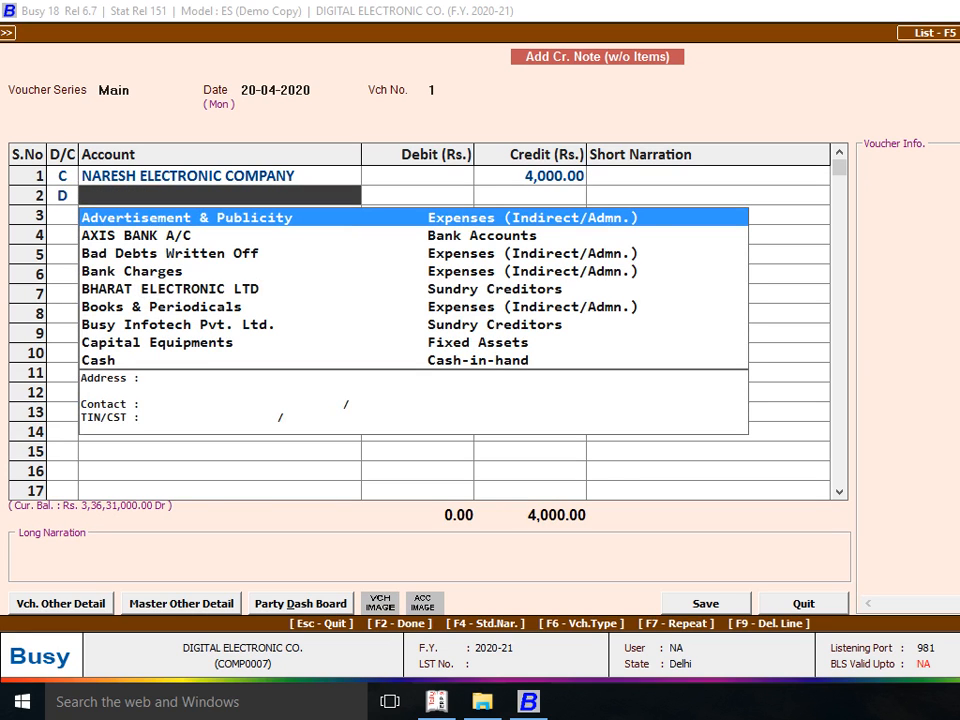
- Create the account CREDIT NOTE A/C under the Sale group and debit it with Rs. 4,000 in the second row
key("alt+c")
type("C")
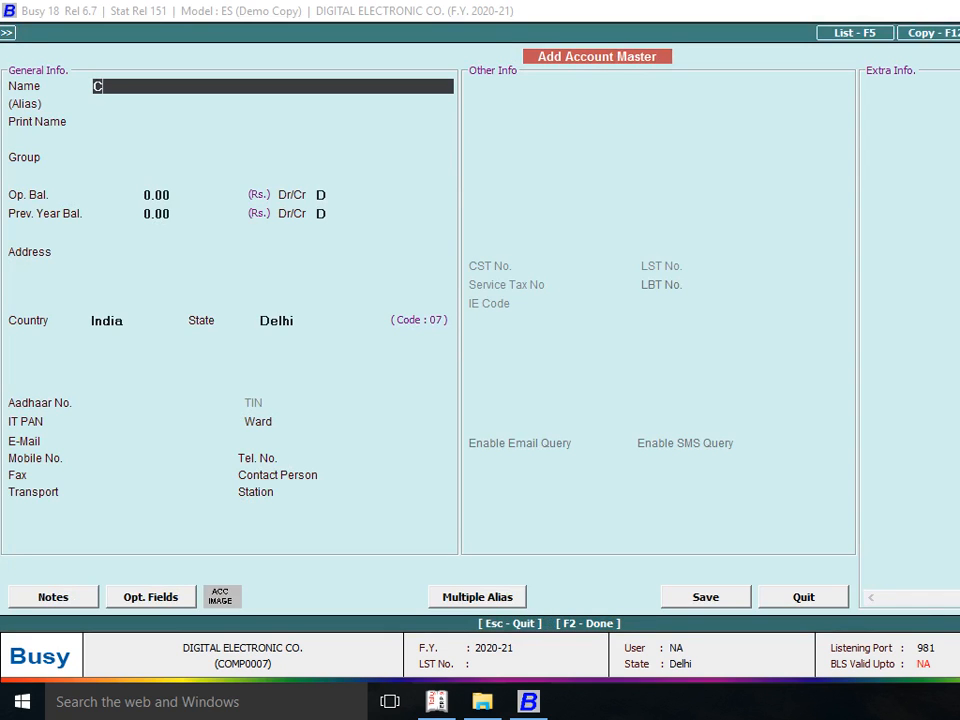
type("REDIT NOTE")
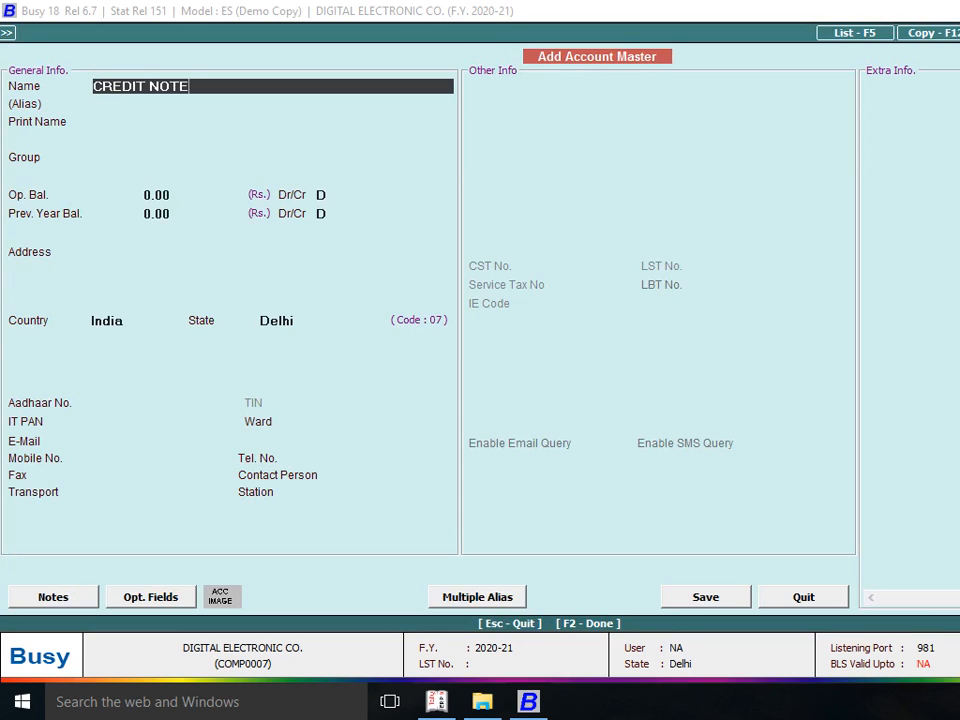
type(" A/C")
key("Return")
key("Return")
type("SALE")
key("Return")
key("Return")
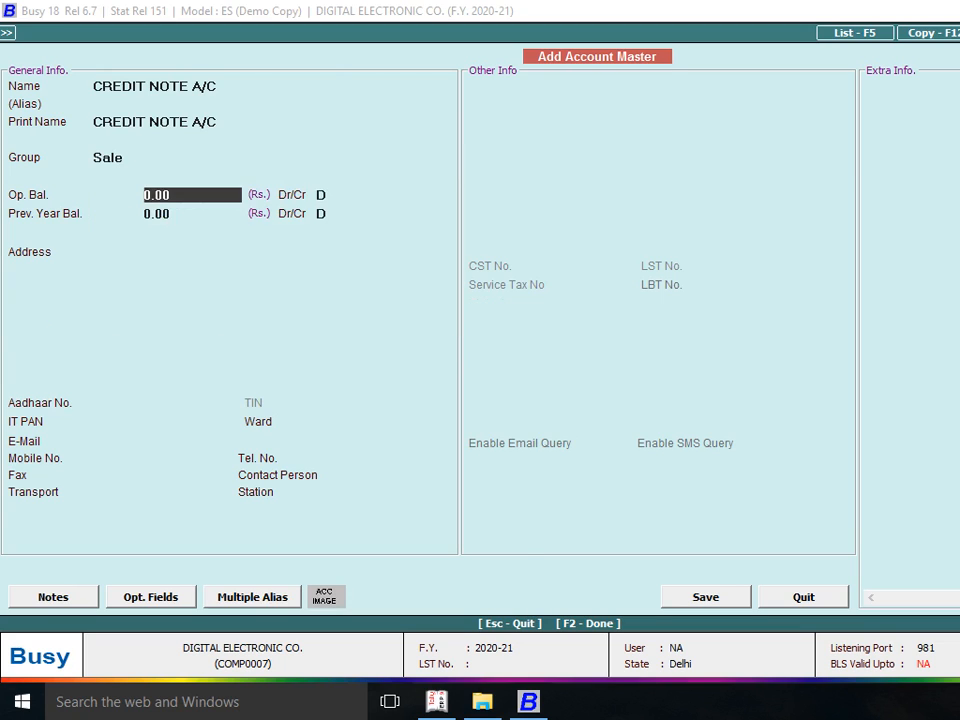
key("Return")
key("Return")
key("Return")
key("Return")
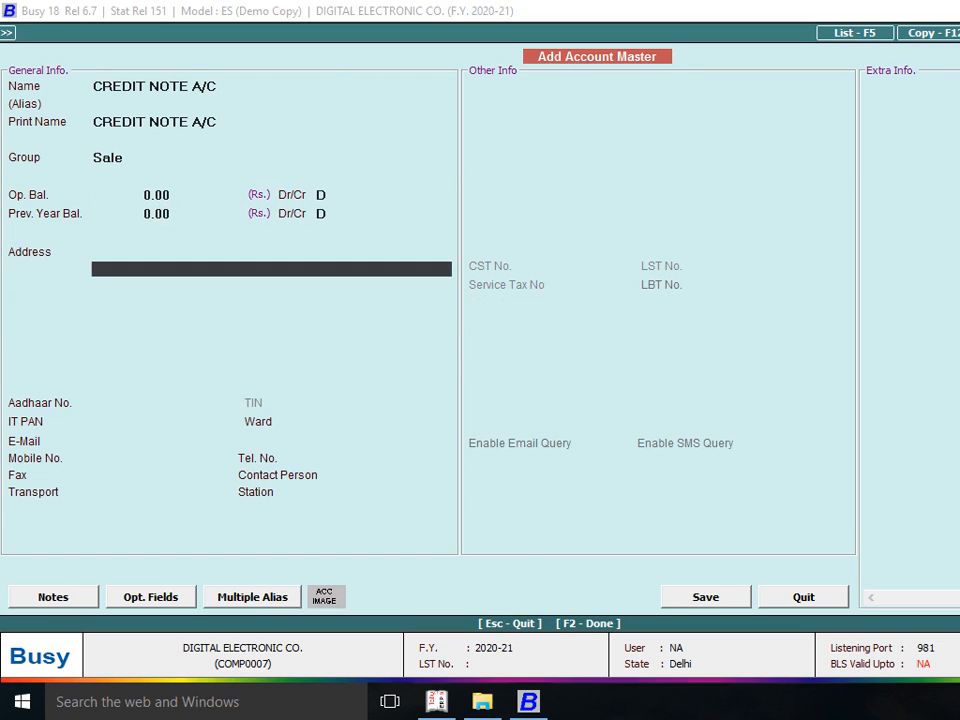
key("F2")
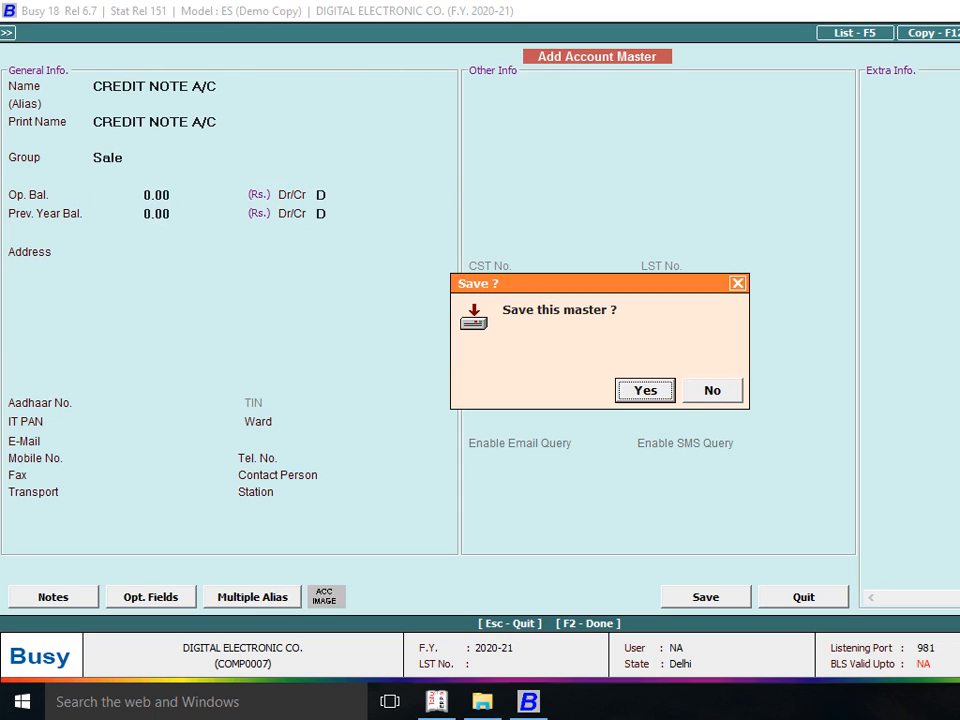
key("Return")
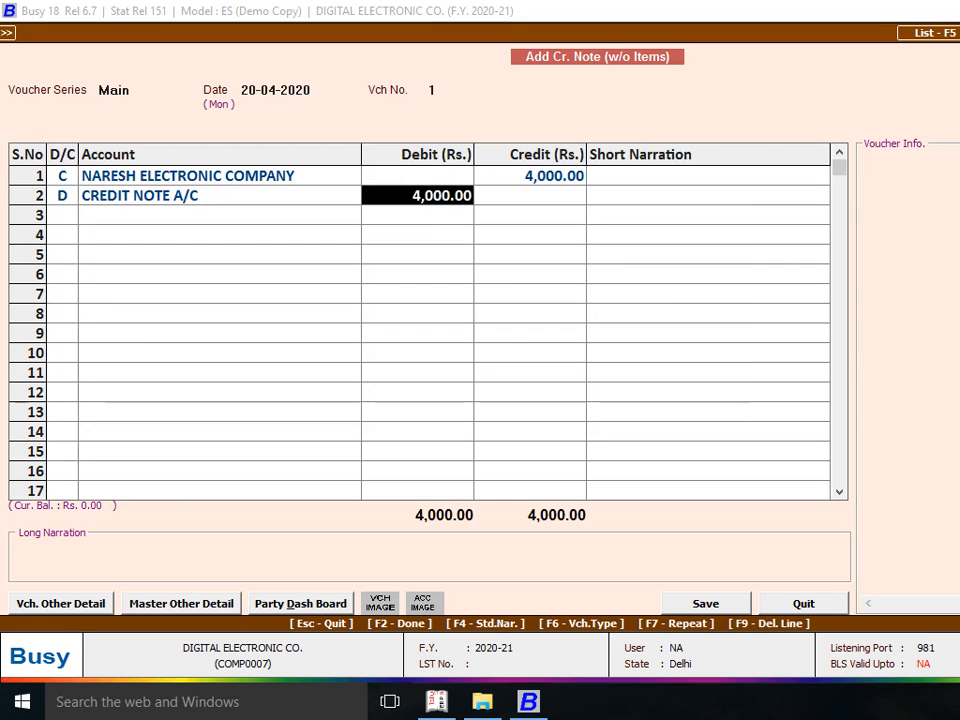
key("Return")
key("Return")
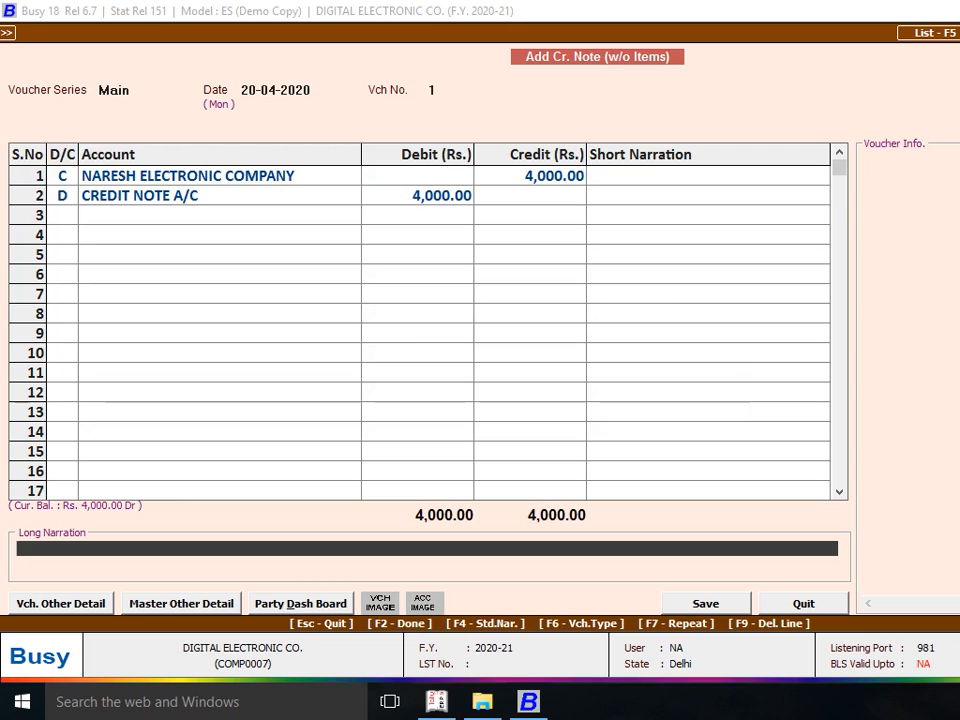
- Enter the long narration "BEING DISCOUNT ALLOWED BILL NO" for the credit note
type("BEING DISCOUNT ALLOWE")
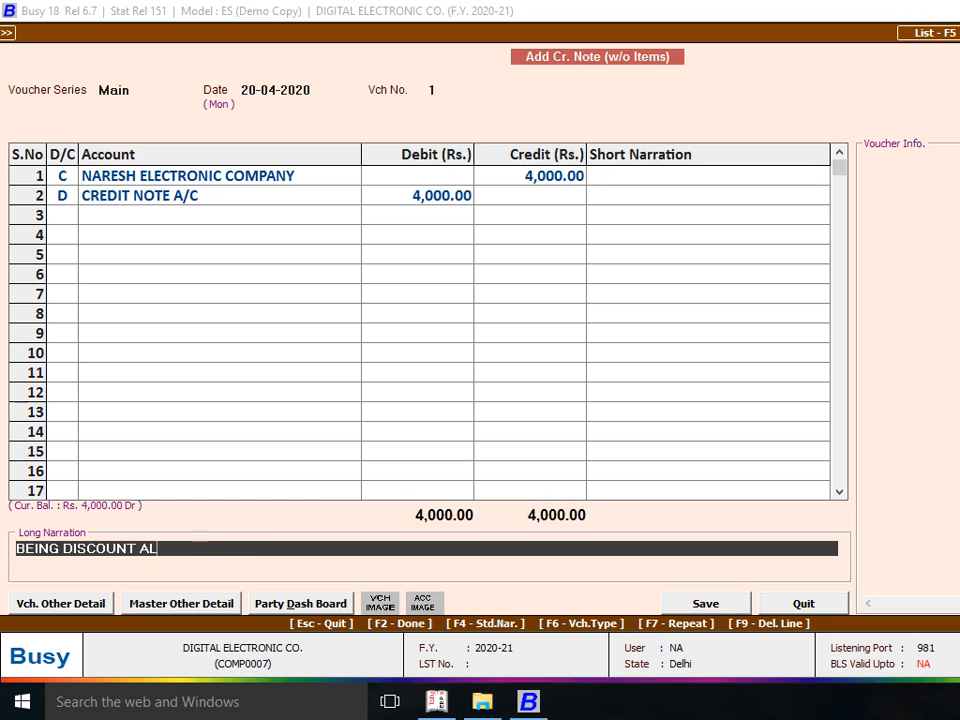
type("D BIL")
key("BackSpace")
key("BackSpace")
key("BackSpace")
type("I")
key("BackSpace")
type("BILL NO")
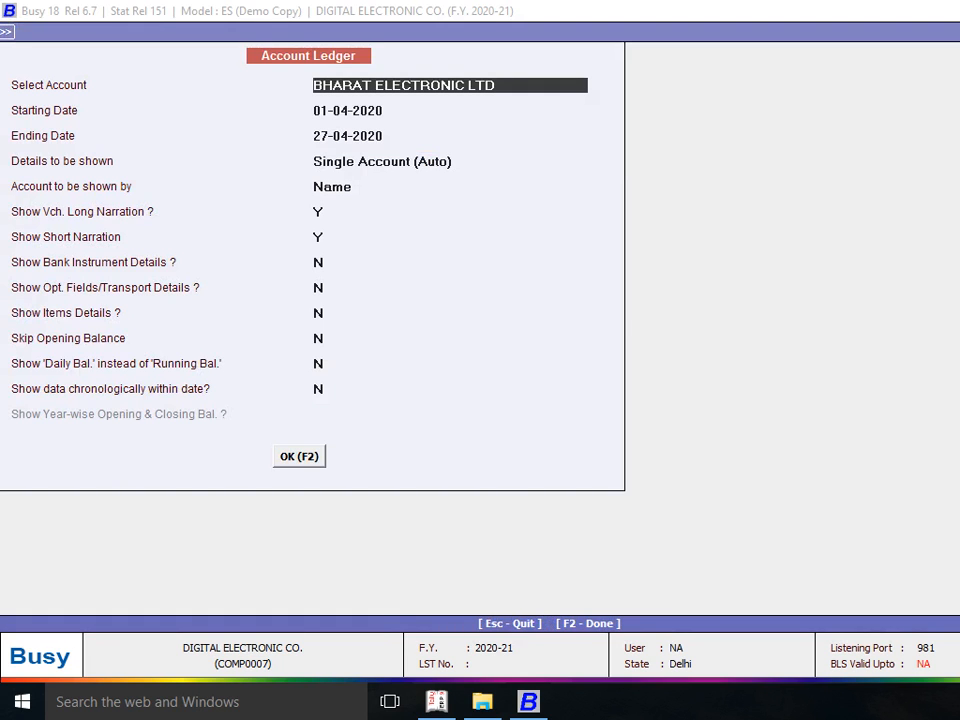
- Look up the sales bill number in the account ledger of NARESH ELECTRONIC COMPANY and return to the credit note
type("NARESH")
key("Return")
key("F2")
key("Down")
key("Down")
key("Down")
key("Down")
key("Escape")
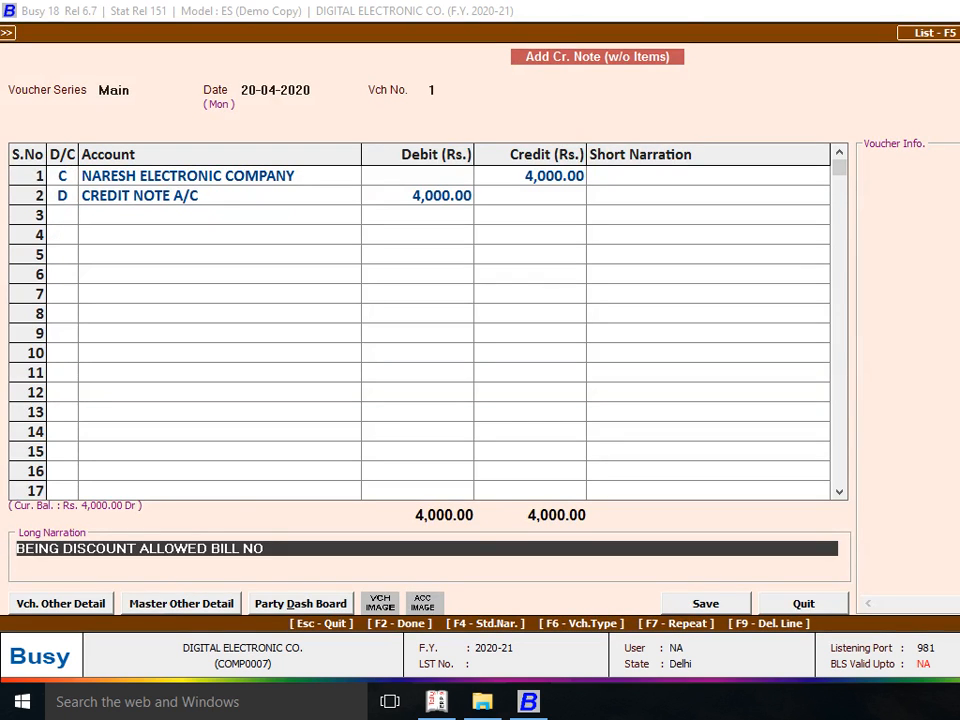
- Reword the long narration to "BEING DISCOUNT ALLOWED 5 % INVOICE NO 8"
key("Right")
key("Right")
key("Right")
key("Right")
key("Right")
key("Right")
key("Right")
key("Right")
key("Right")
key("Right")
key("BackSpace")
key("BackSpace")
key("BackSpace")
key("BackSpace")
key("BackSpace")
key("BackSpace")
key("BackSpace")
key("BackSpace")
type("5")
type(" % A")
key("BackSpace")
type("NIL")
key("BackSpace")
key("BackSpace")
key("BackSpace")
type("INVOICE NO 8")
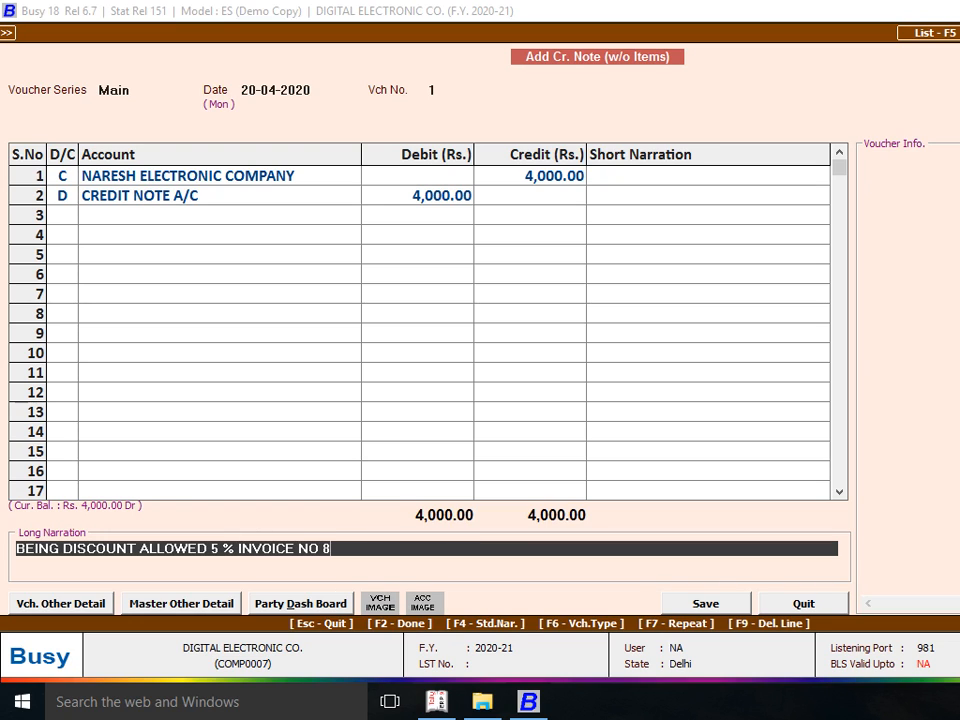
- Save the credit note without a second narration line and leave credit note entry
key("Return")
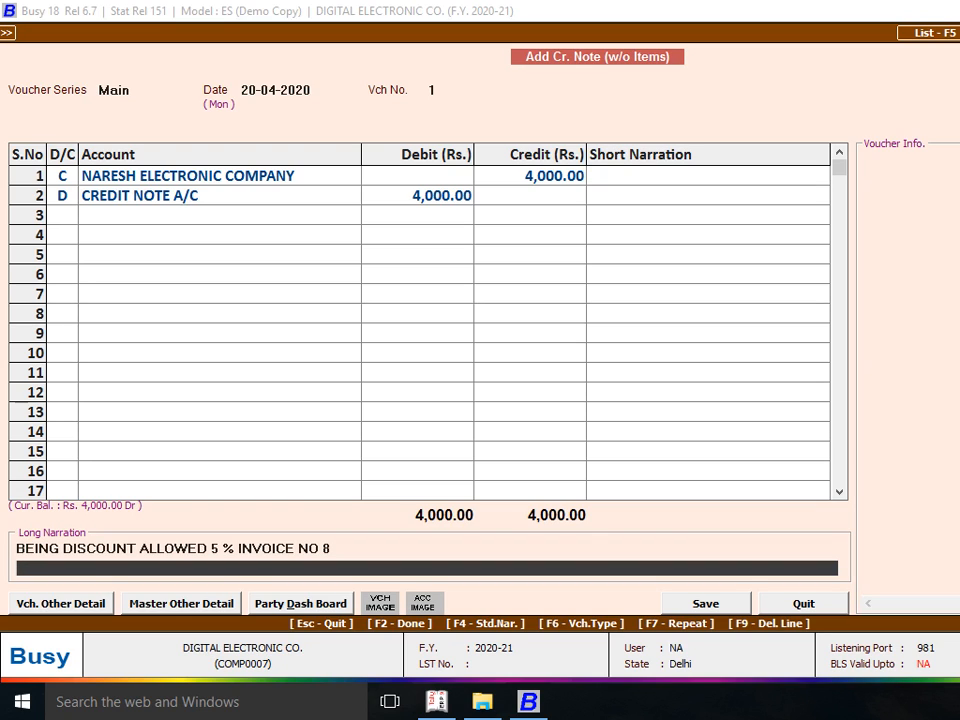
key("Return")
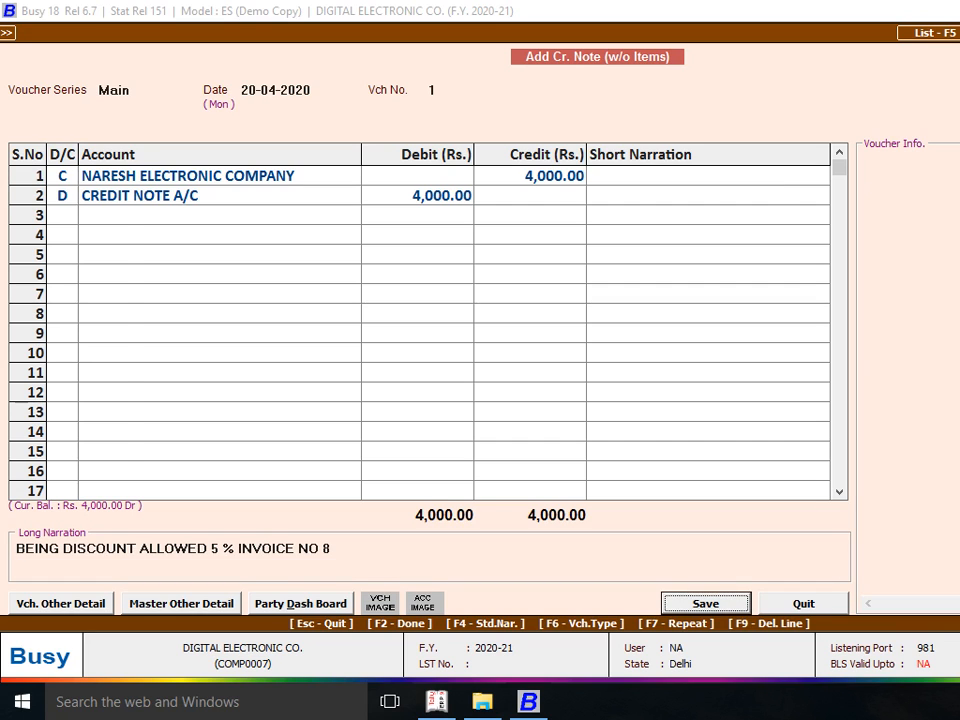
key("Return")
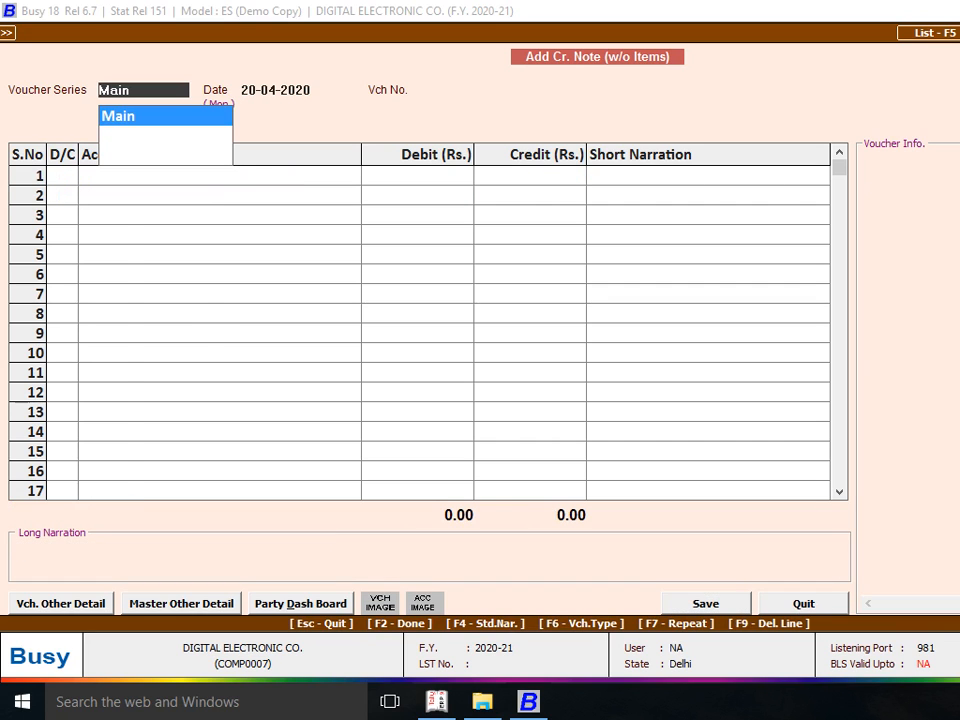
key("Escape")
key("Escape")
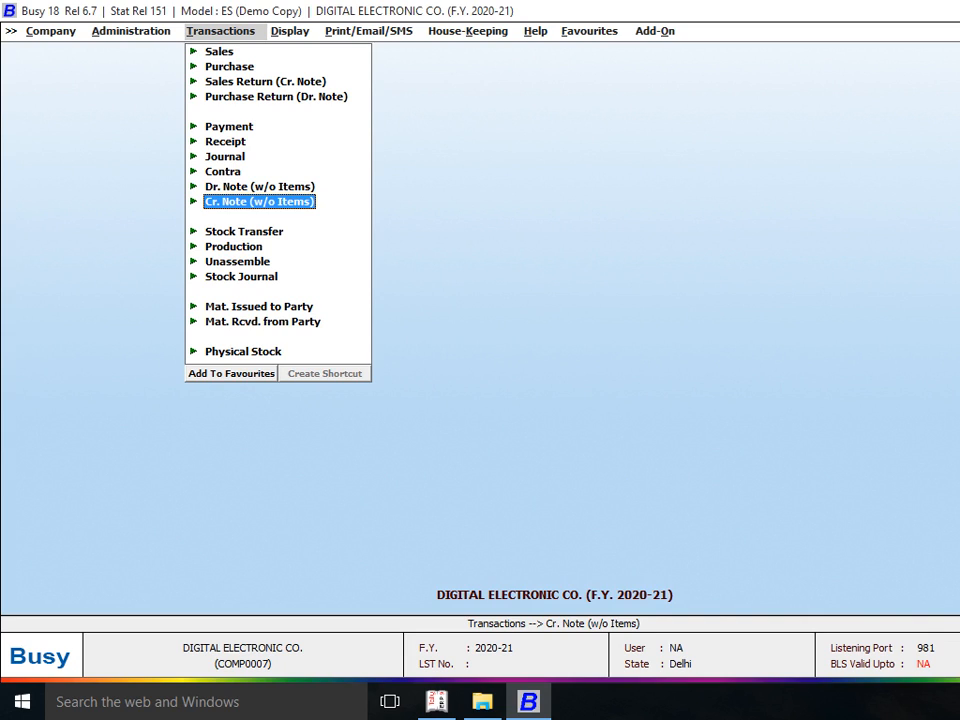
key("Up")
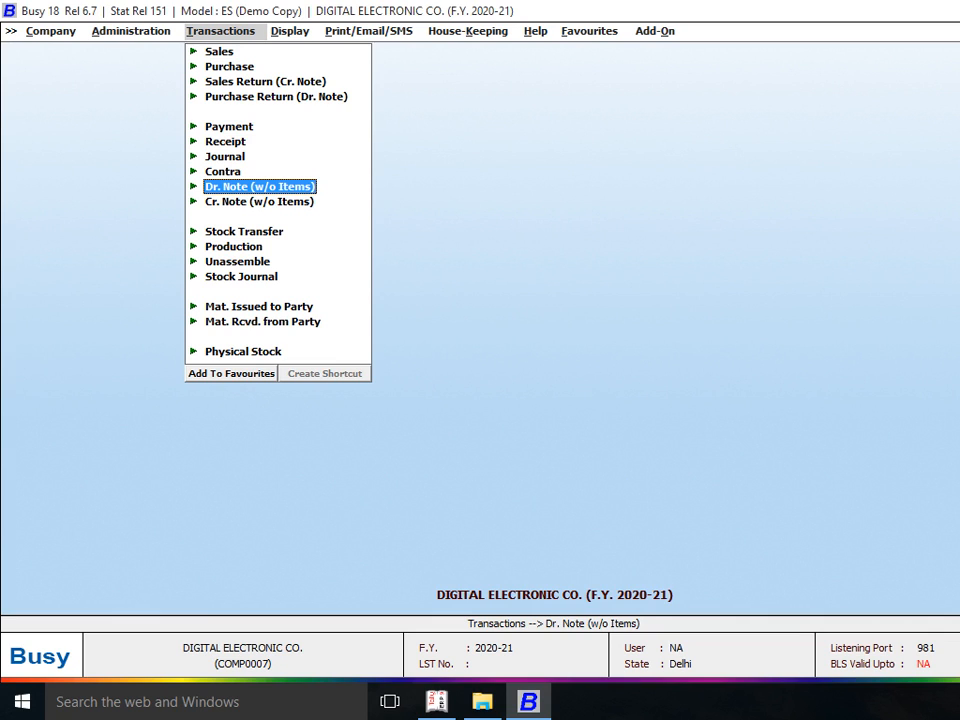
key("Down")
key("Up")
key("Down")
key("Up")
key("Down")
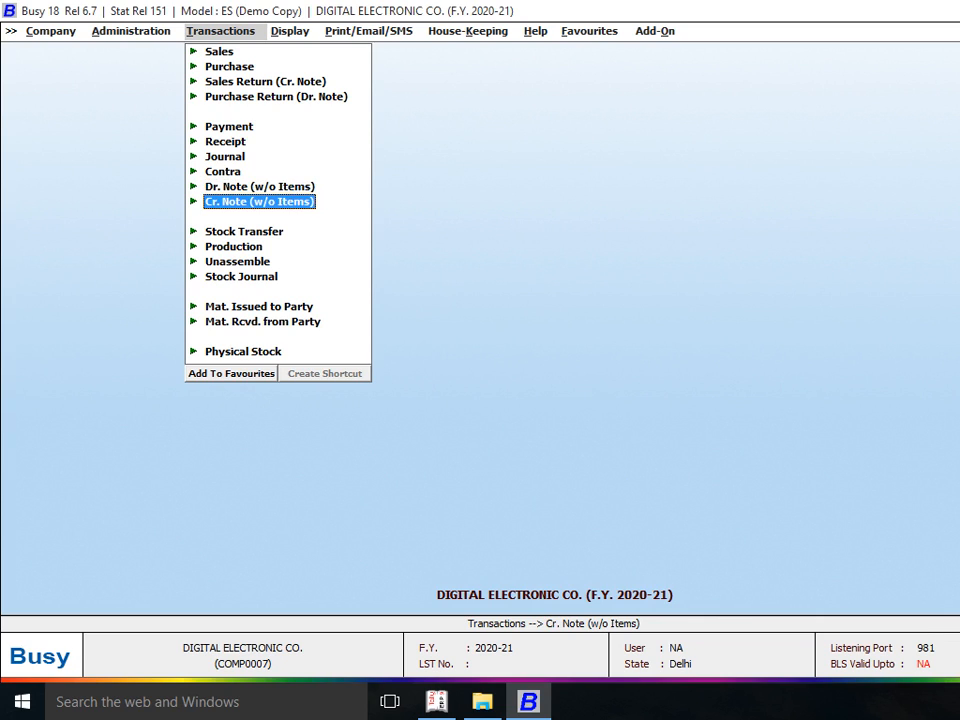
key("Up")
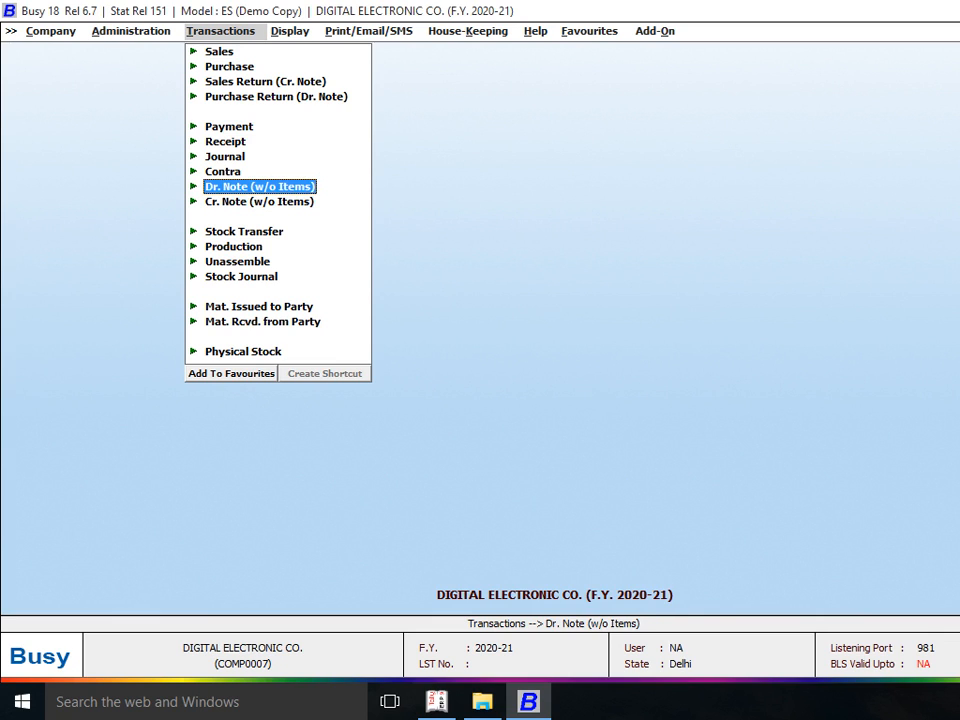
key("Up")
key("Up")
key("Up")
key("Up")
key("Up")
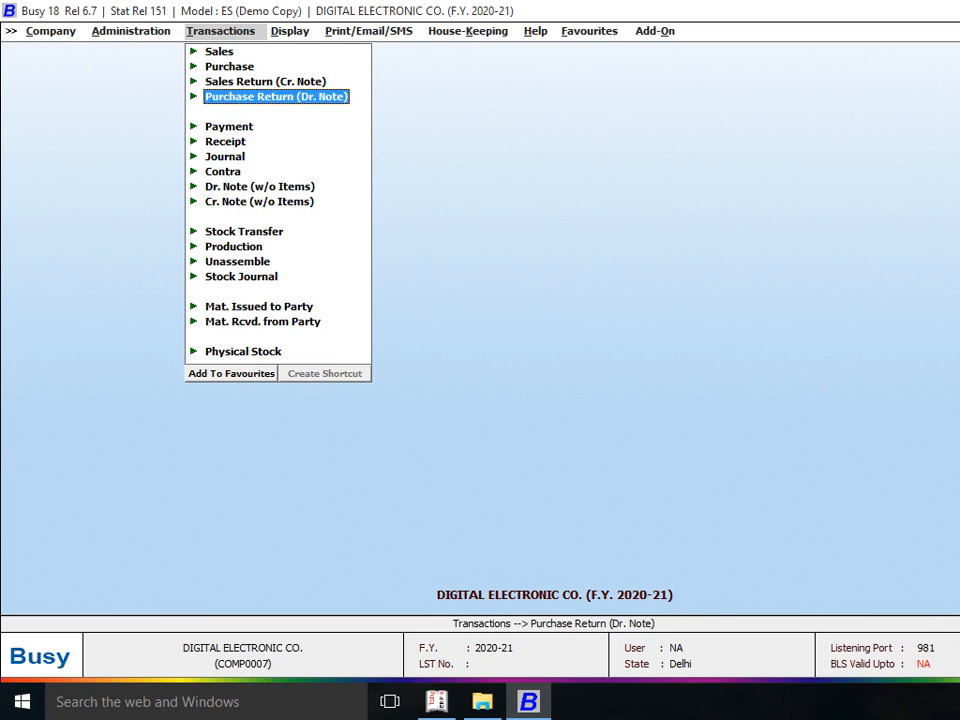
key("Up")
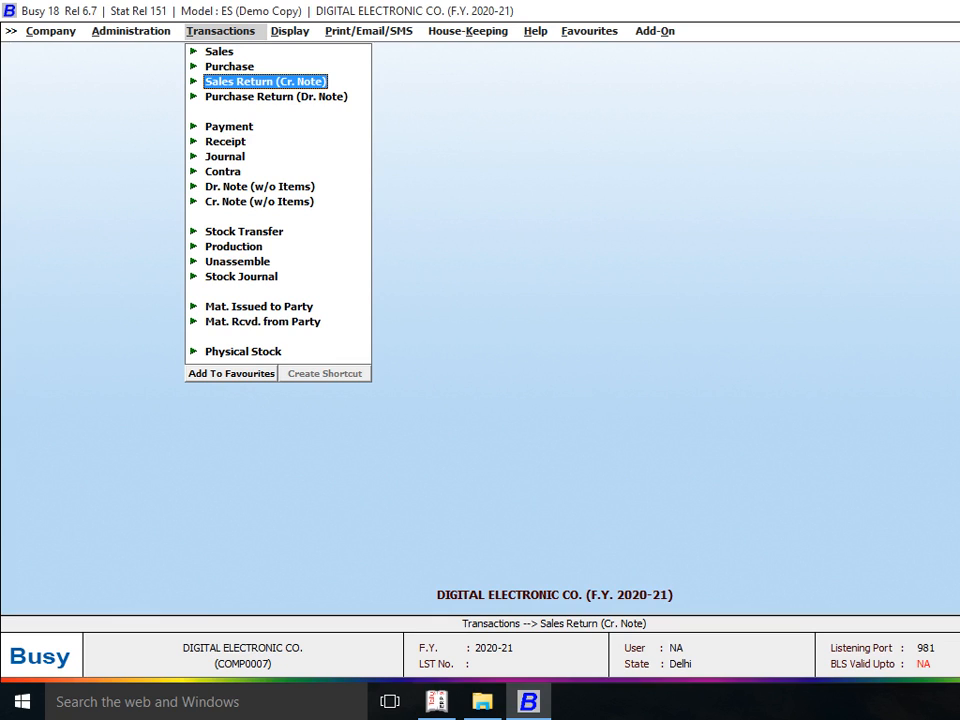
key("Down")
key("Down")
key("Down")
key("Down")
key("Down")
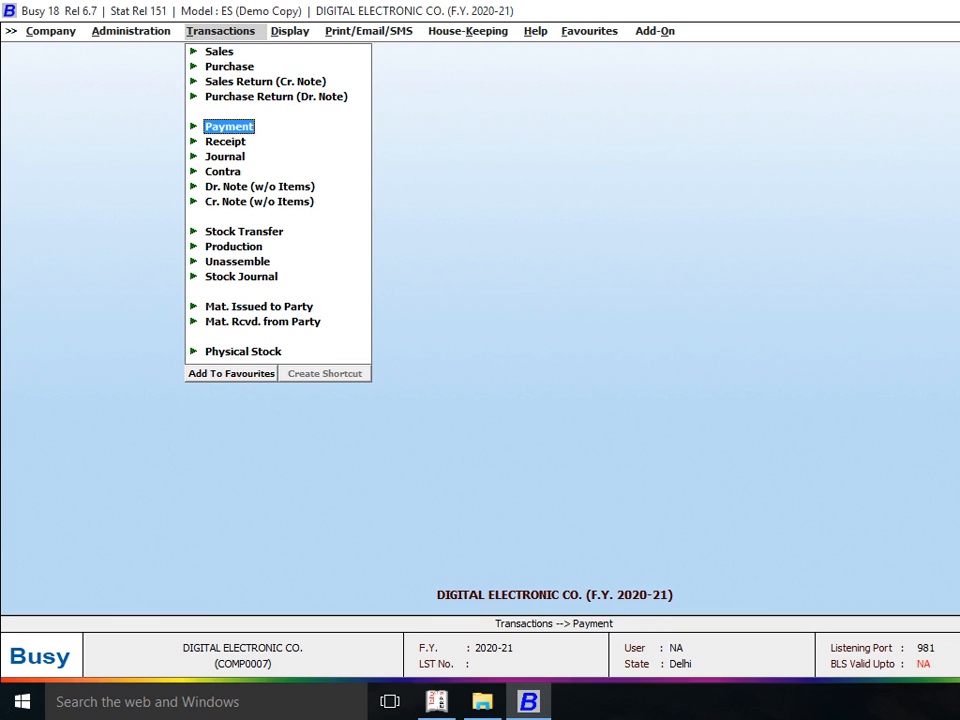